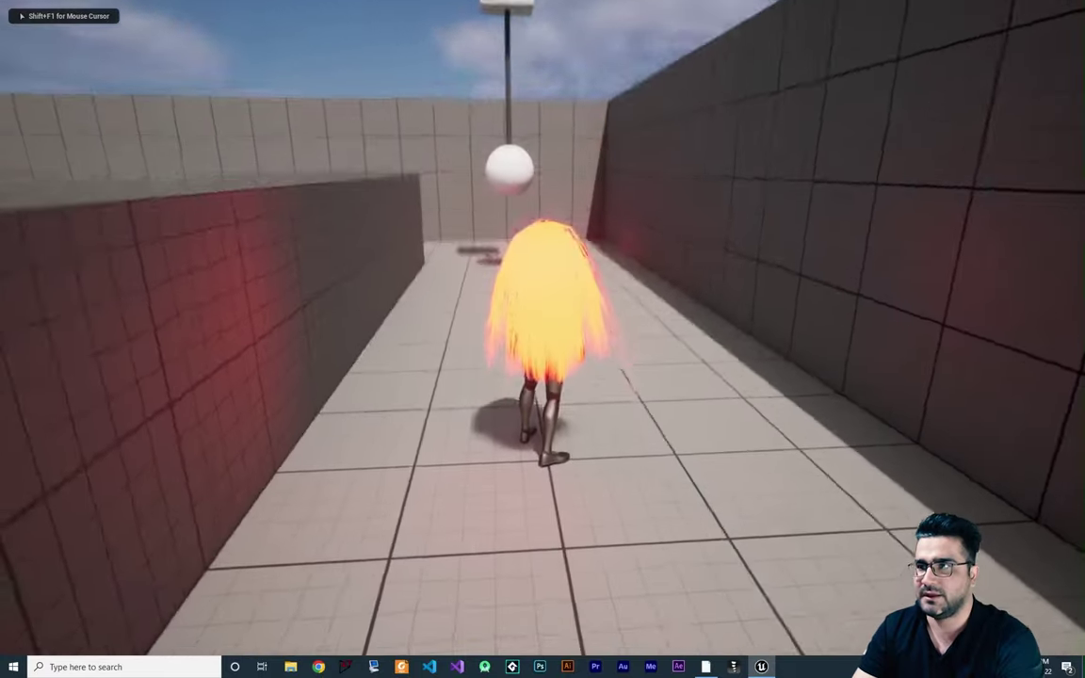
Step: Play-test the level by running and jumping the character around the ball hanging from the cable
{"action": "key", "text": "s"}
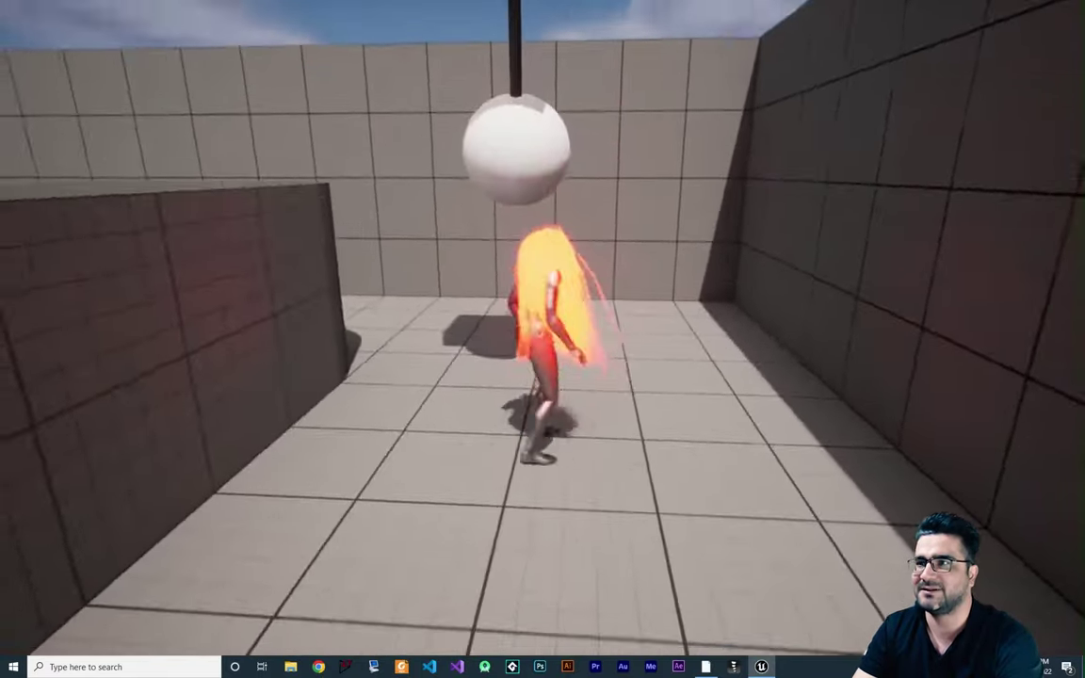
{"action": "key", "text": "w"}
{"action": "key", "text": "space"}
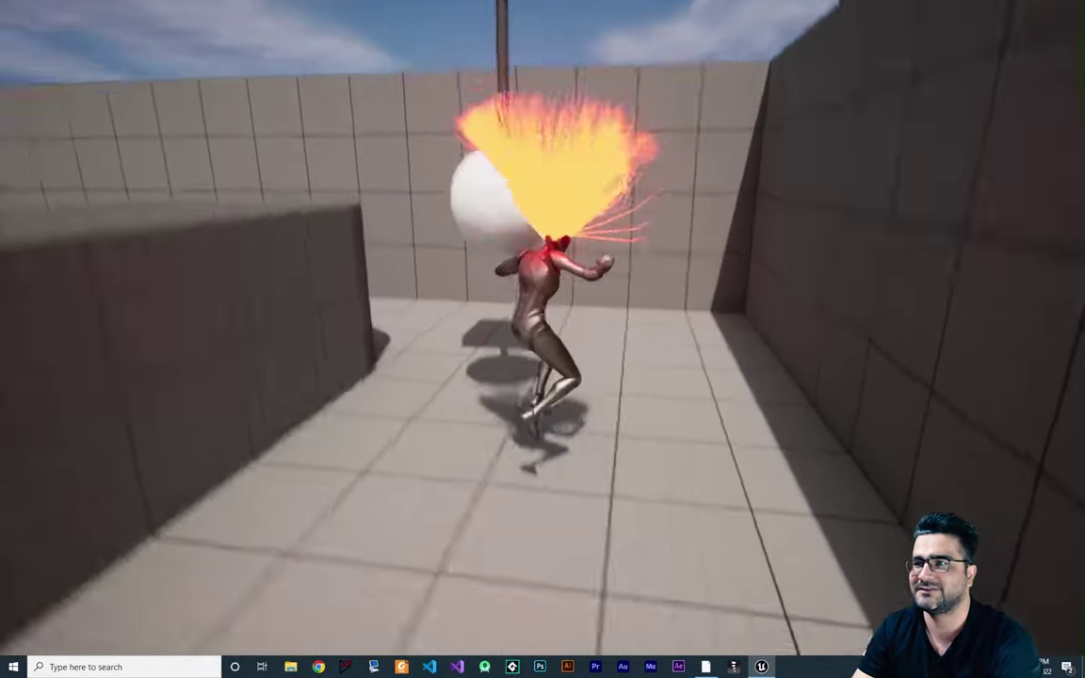
{"action": "key", "text": "w"}
{"action": "key", "text": "space"}
{"action": "key", "text": "w"}
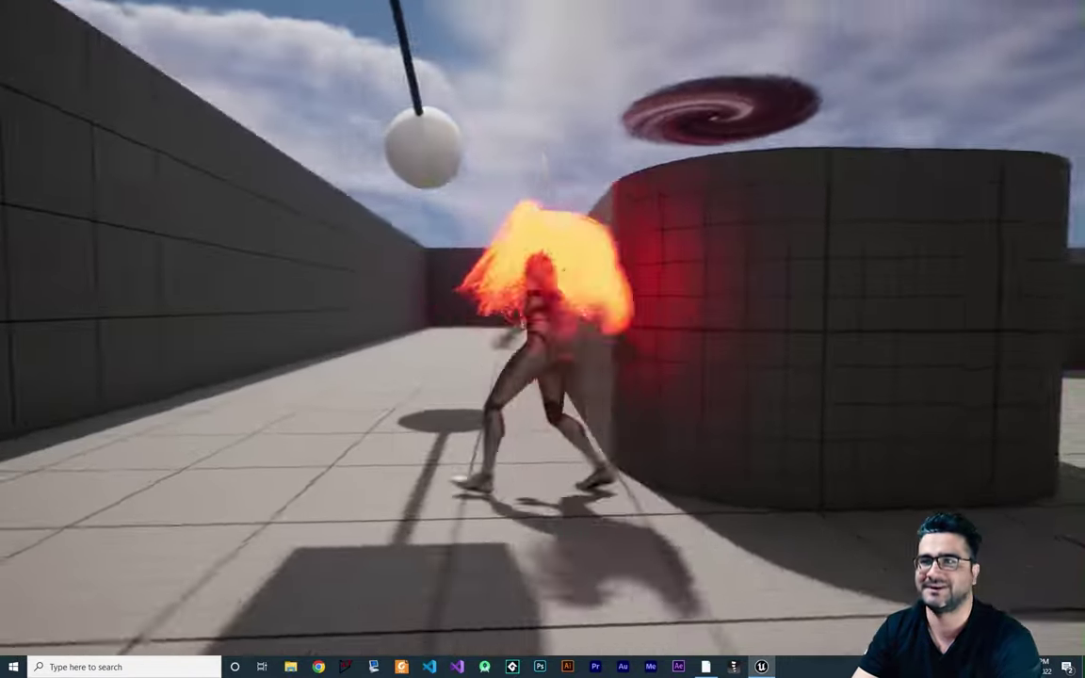
{"action": "key", "text": "w"}
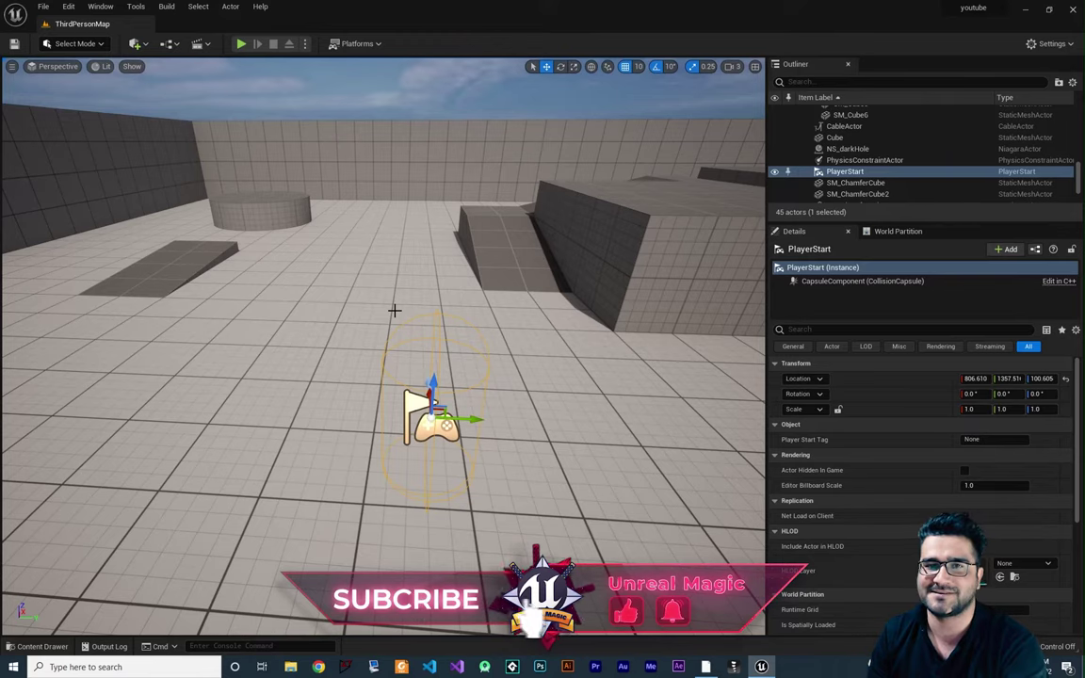
Step: Display the Place Actors panel and show its Shapes category
{"action": "scroll", "coordinate": [419, 298], "scroll_direction": "up", "scroll_amount": 1}
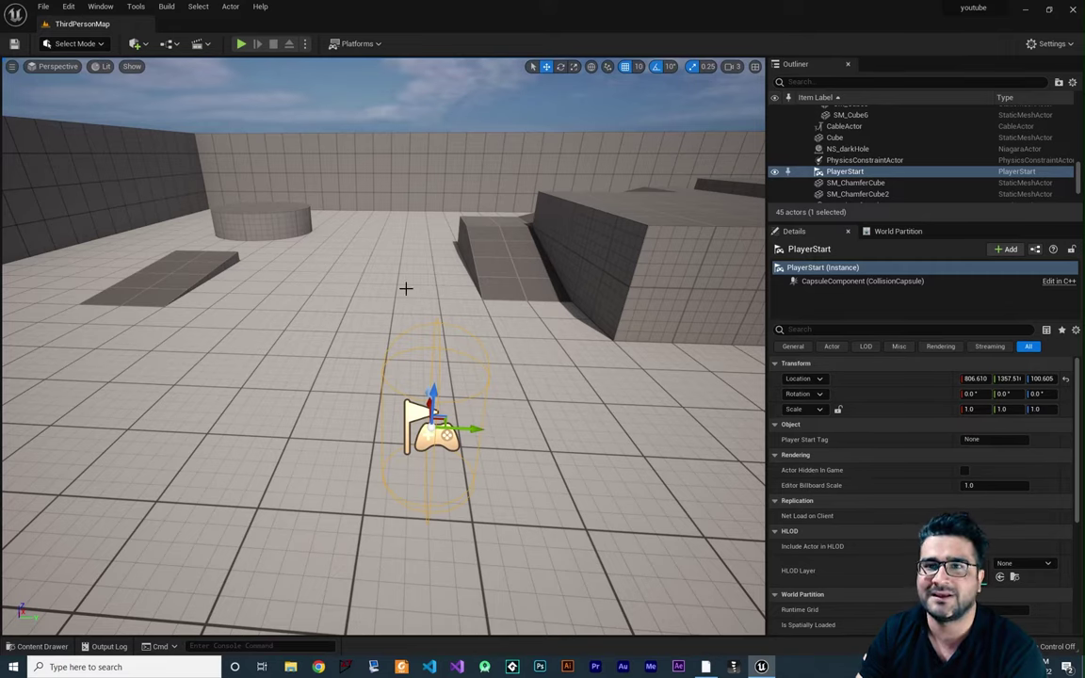
{"action": "left_click", "coordinate": [102, 7]}
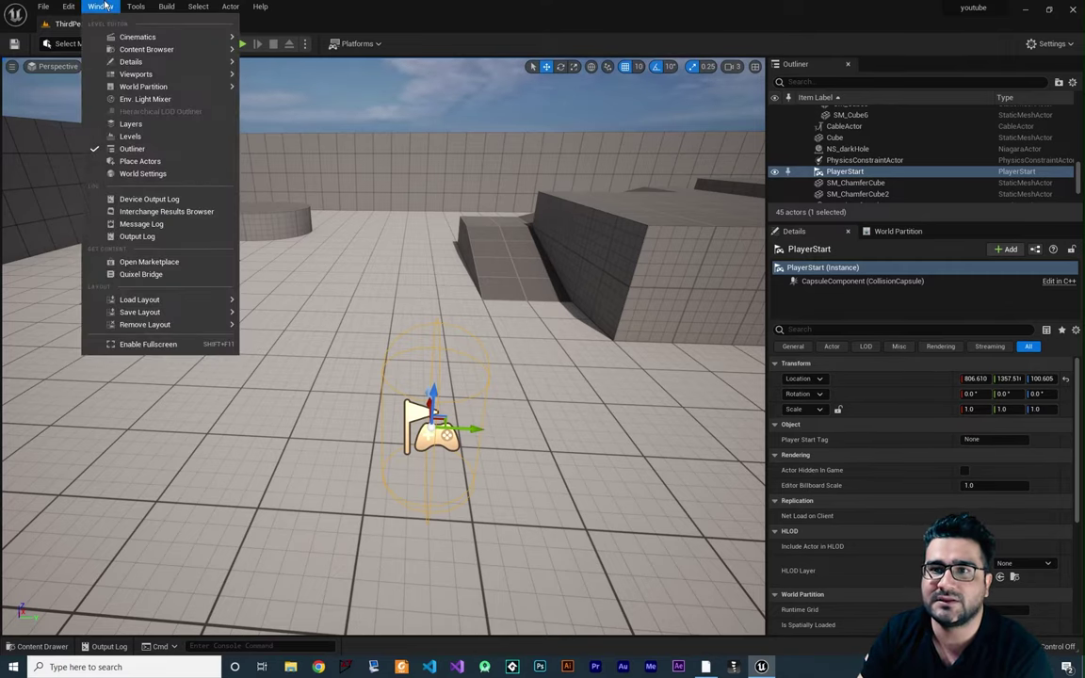
{"action": "left_click", "coordinate": [133, 162]}
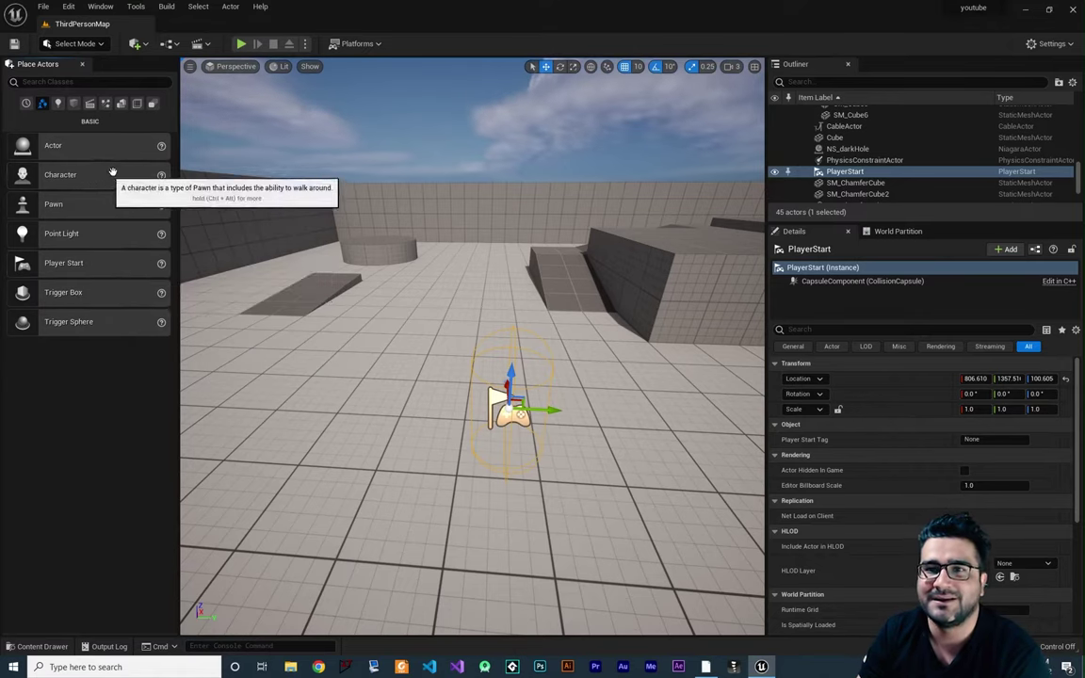
{"action": "left_click", "coordinate": [77, 106]}
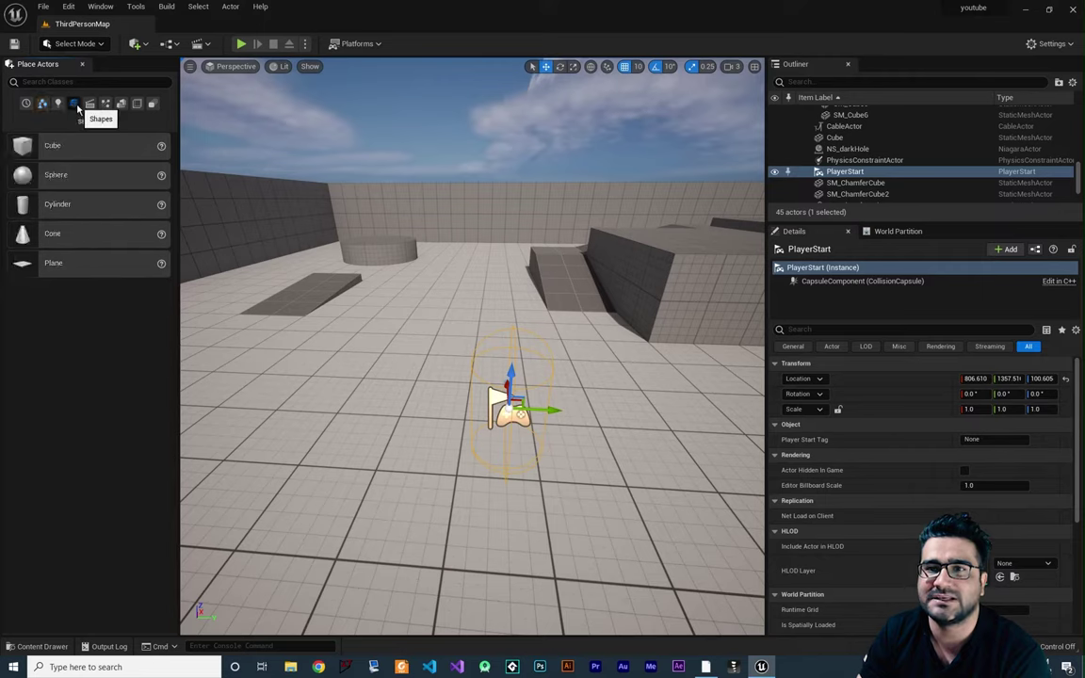
{"action": "left_click", "coordinate": [141, 44]}
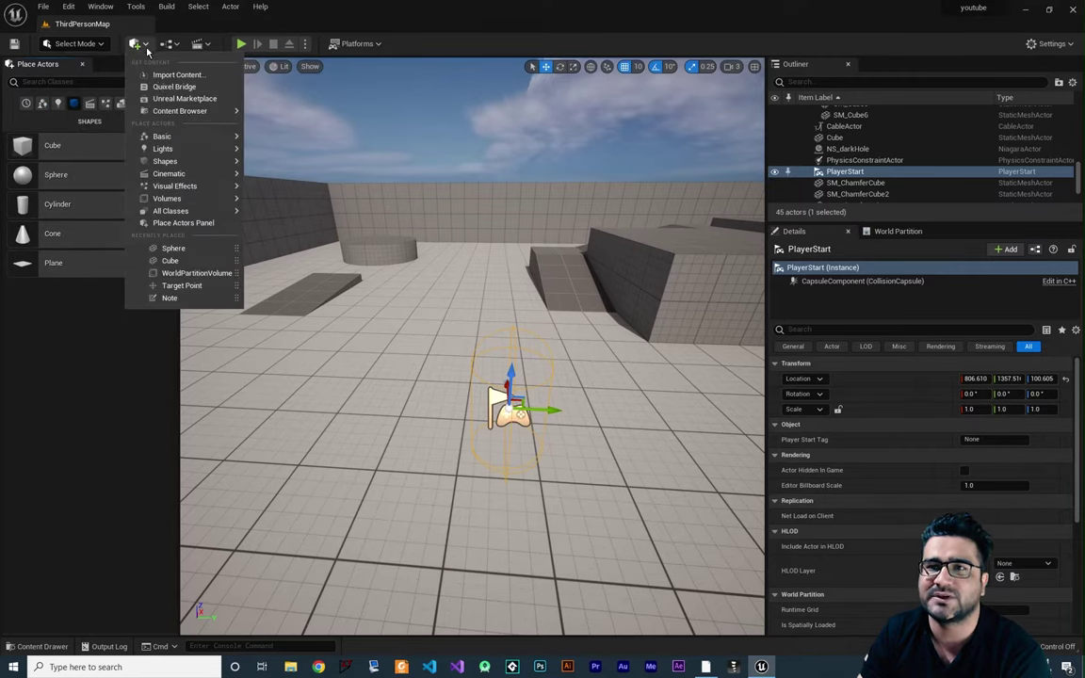
{"action": "mouse_move", "coordinate": [196, 166]}
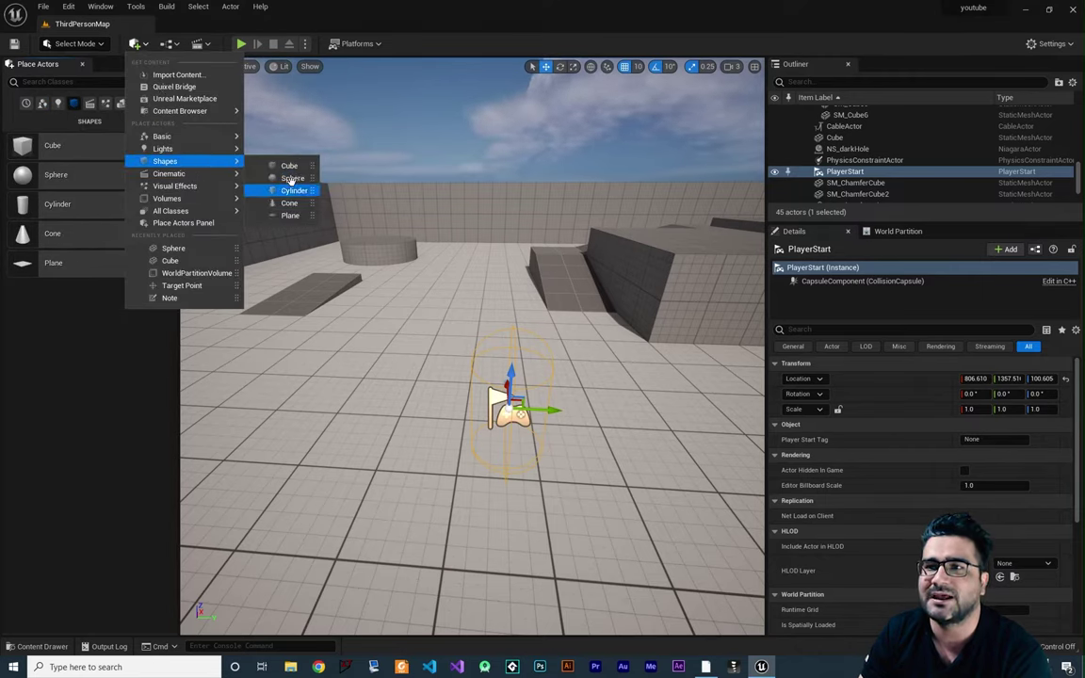
{"action": "left_click", "coordinate": [74, 352]}
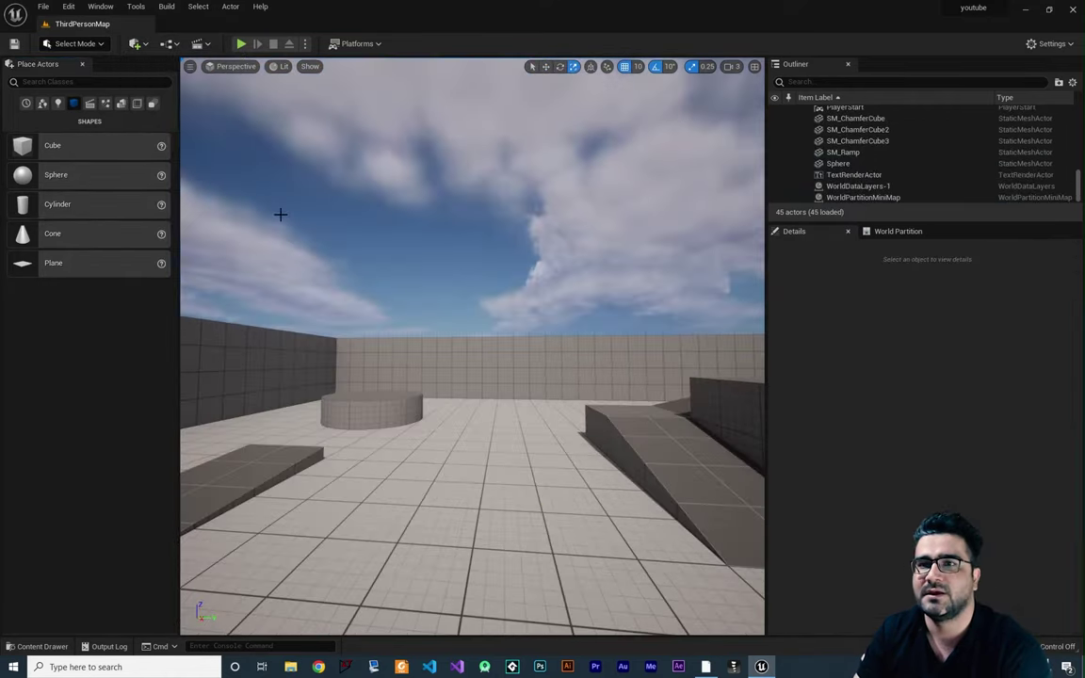
Step: Place a Cable Actor from All Classes on the level floor and raise it to a Z location of about 320
{"action": "left_click", "coordinate": [154, 106]}
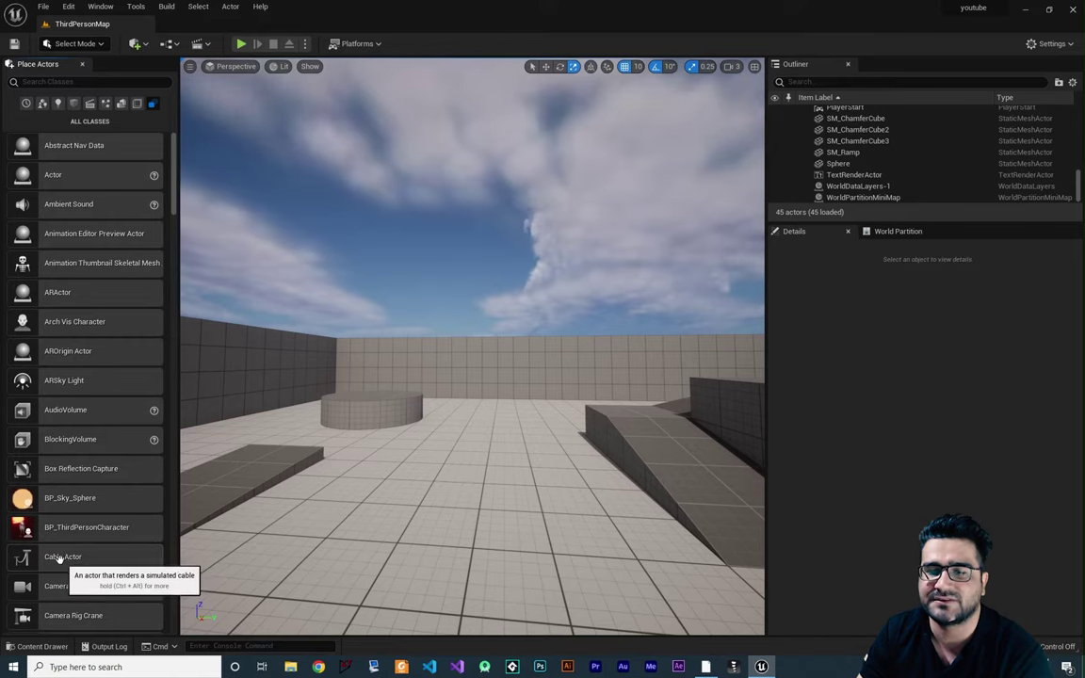
{"action": "left_click_drag", "start_coordinate": [58, 557], "coordinate": [388, 426]}
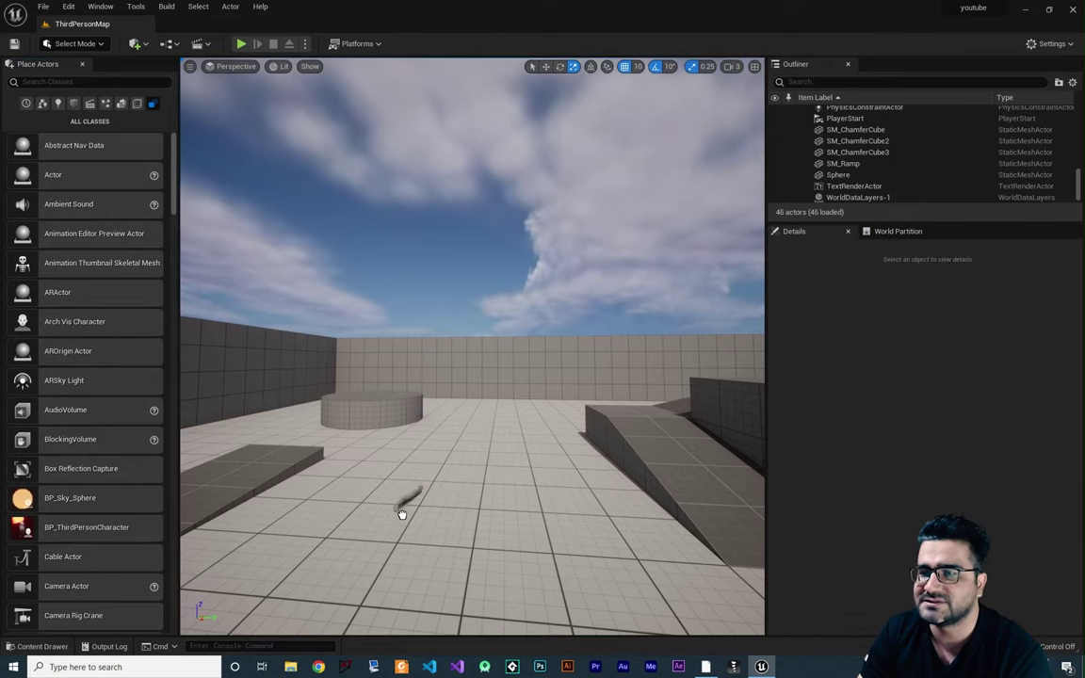
{"action": "left_click_drag", "start_coordinate": [401, 514], "coordinate": [399, 280]}
{"action": "left_click", "coordinate": [545, 66]}
{"action": "key", "text": "d"}
{"action": "right_click_drag", "start_coordinate": [390, 281], "coordinate": [224, 283]}
{"action": "right_click_drag", "start_coordinate": [508, 294], "coordinate": [474, 359]}
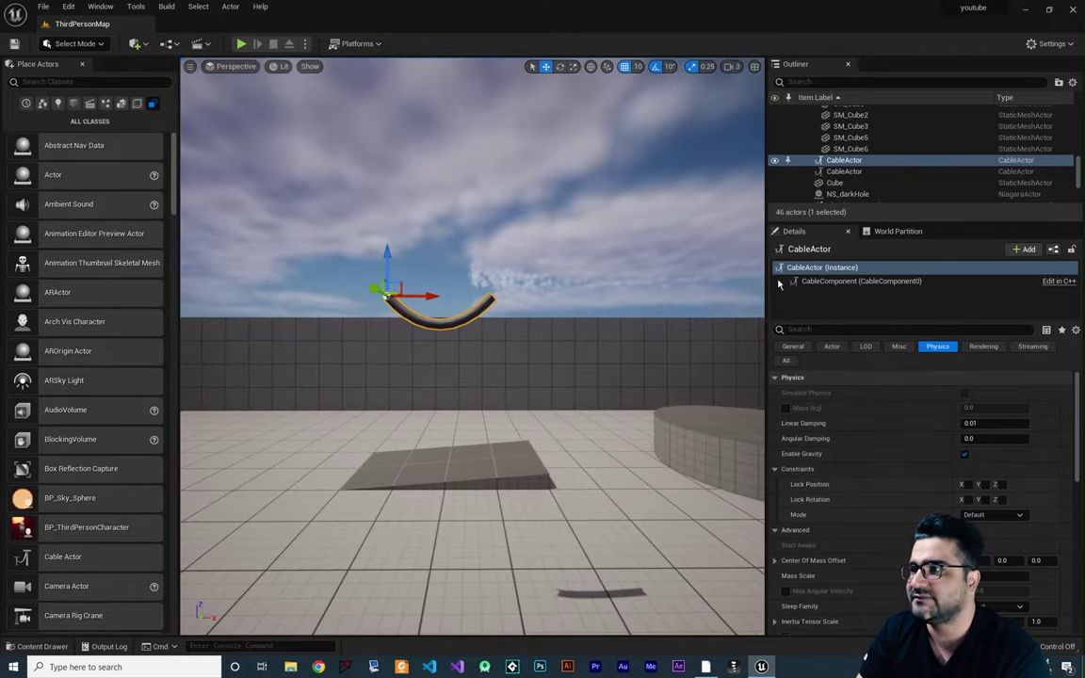
Step: Reposition the cable component's end point in the air, at an End Location of about 130, 0.24, 10
{"action": "left_click", "coordinate": [839, 282]}
{"action": "left_click", "coordinate": [491, 295]}
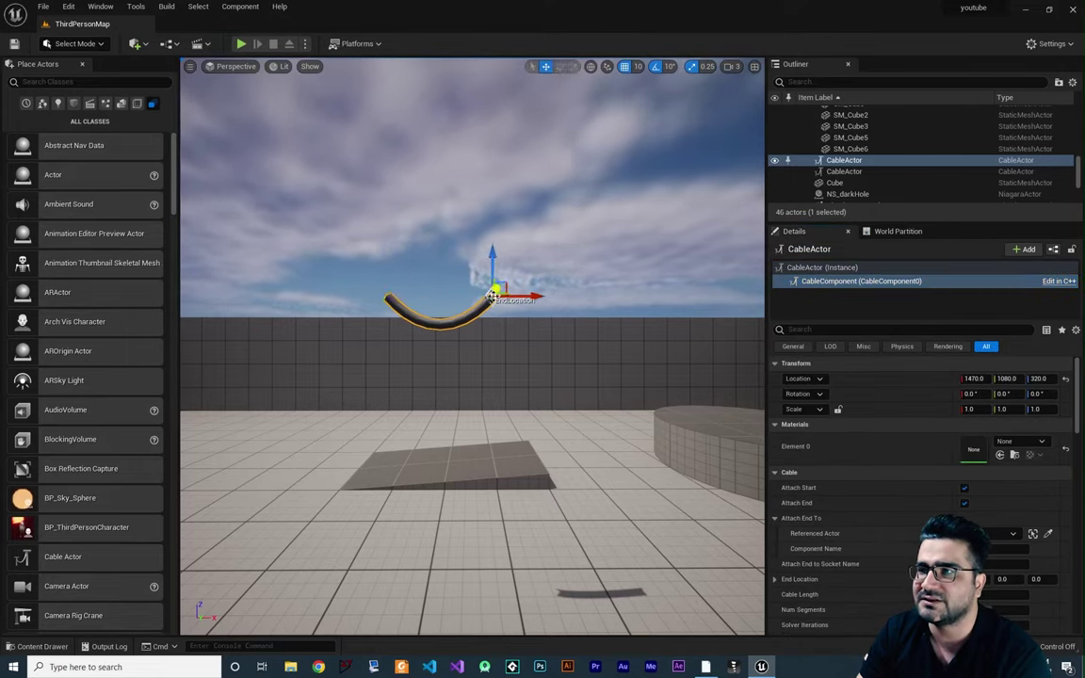
{"action": "left_click_drag", "start_coordinate": [491, 297], "coordinate": [431, 483]}
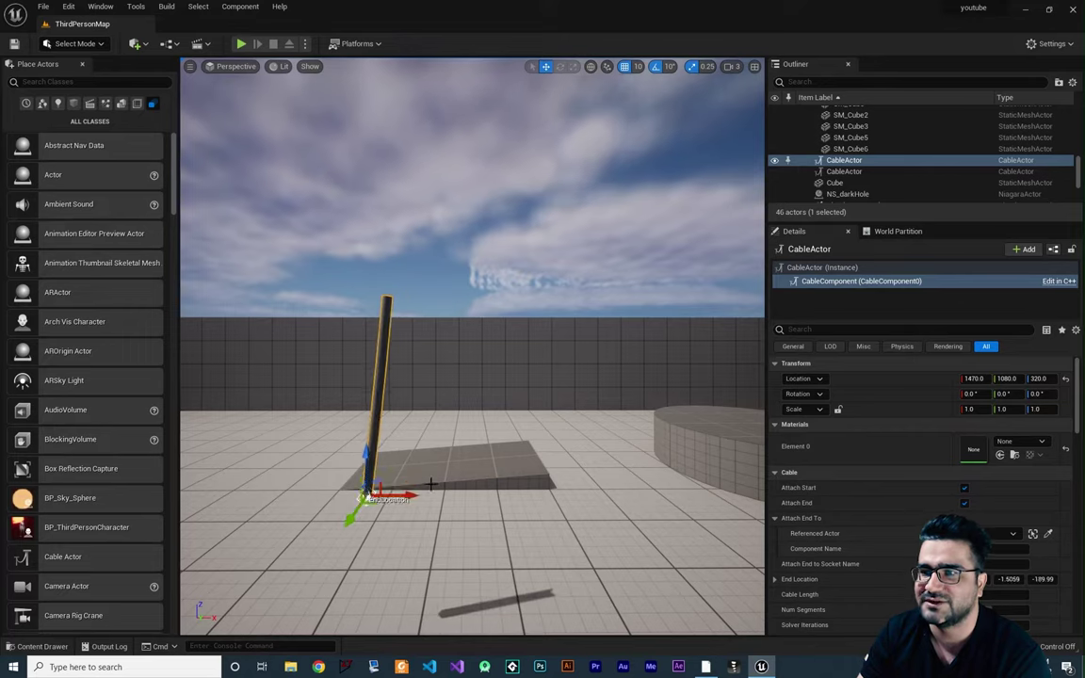
{"action": "left_click_drag", "start_coordinate": [369, 496], "coordinate": [523, 294]}
Step: Collapse all property categories of the CableActor instance and show the full, unfiltered list of categories
{"action": "left_click", "coordinate": [823, 267]}
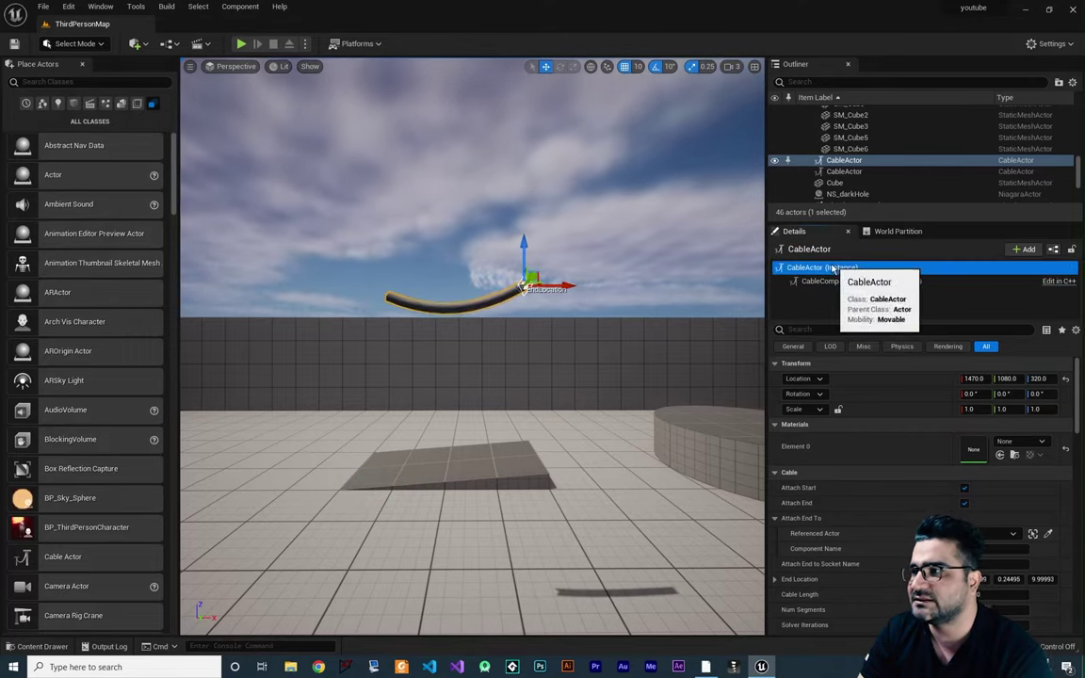
{"action": "left_click", "coordinate": [937, 346]}
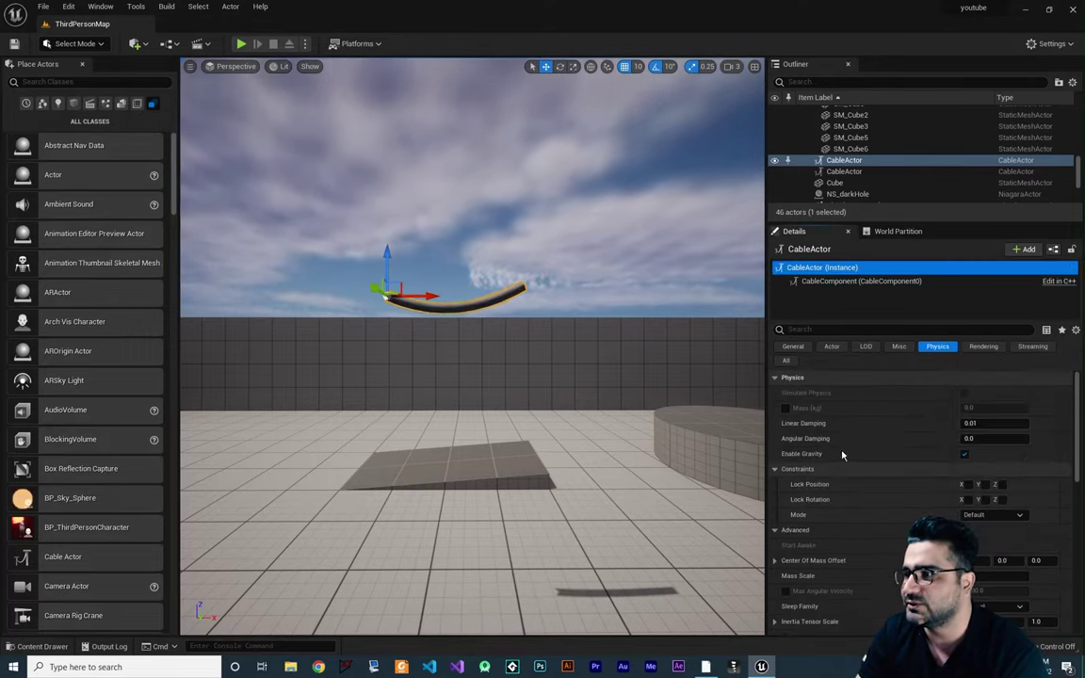
{"action": "left_click", "coordinate": [1076, 330]}
{"action": "left_click", "coordinate": [993, 433]}
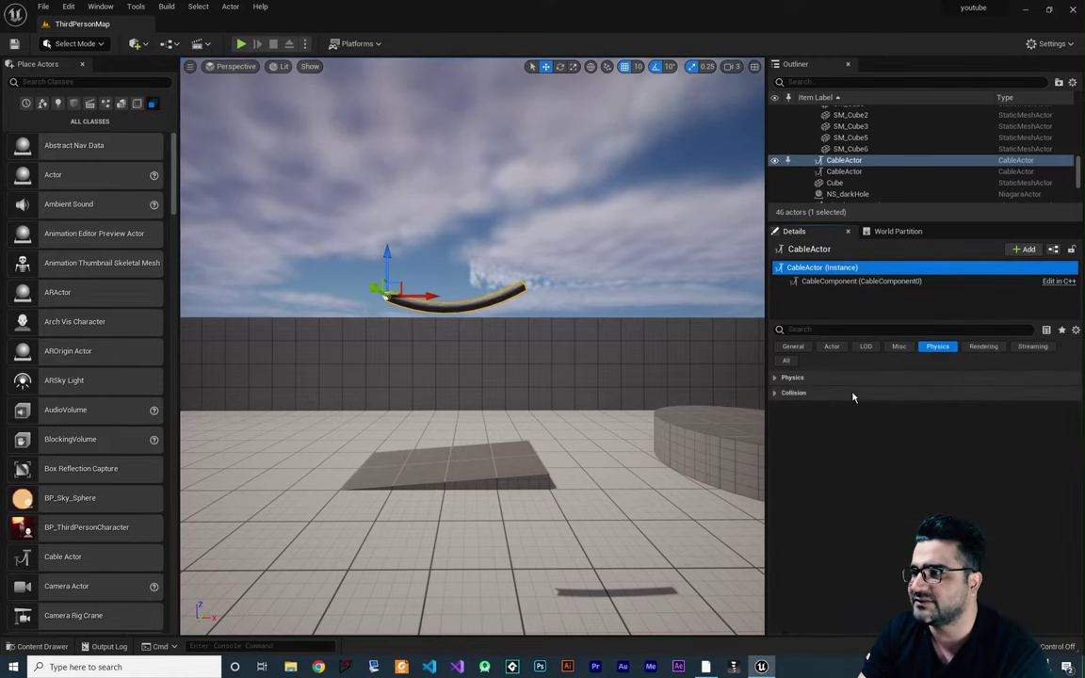
{"action": "left_click", "coordinate": [786, 361]}
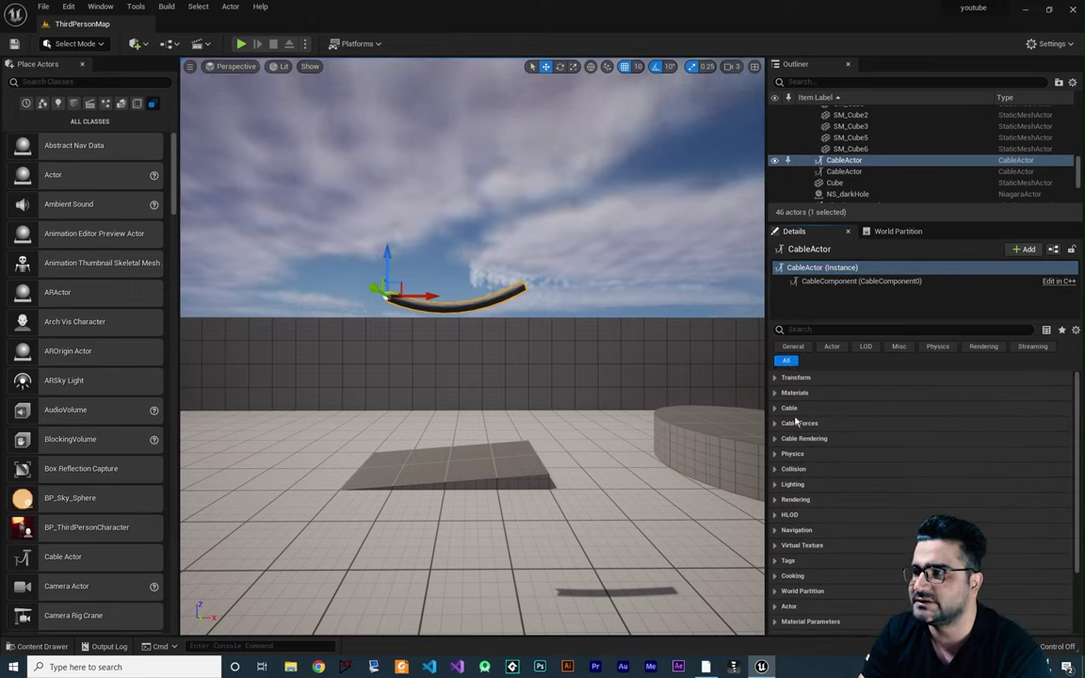
Step: Review the cable actor's Transform and Materials properties and expand its Cable category
{"action": "left_click", "coordinate": [776, 378]}
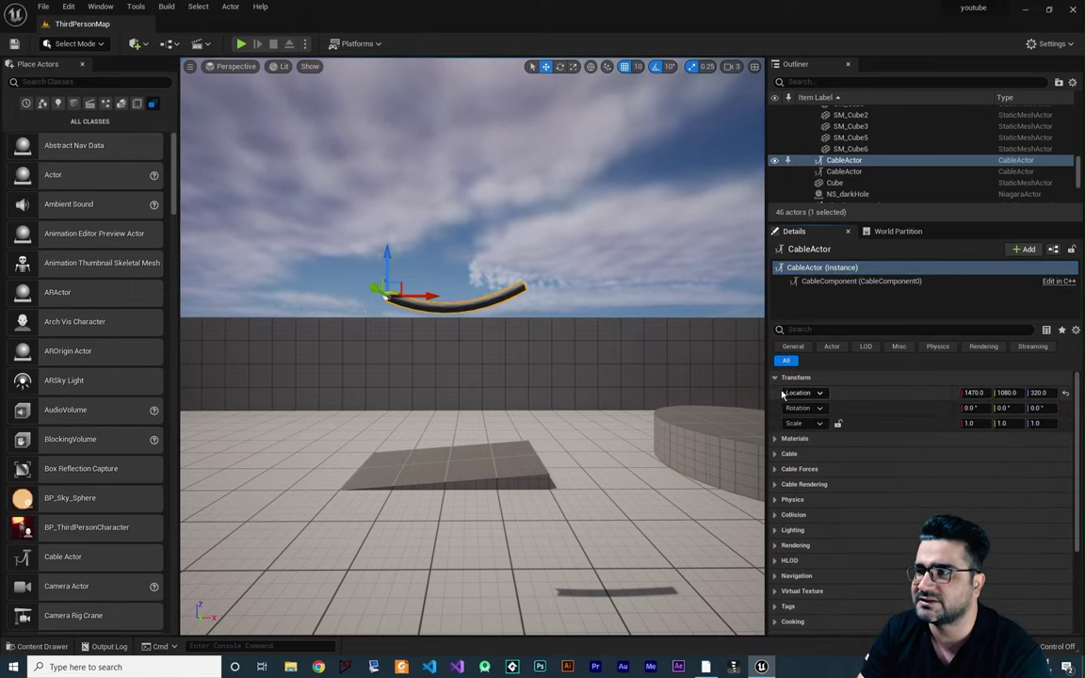
{"action": "left_click", "coordinate": [776, 378]}
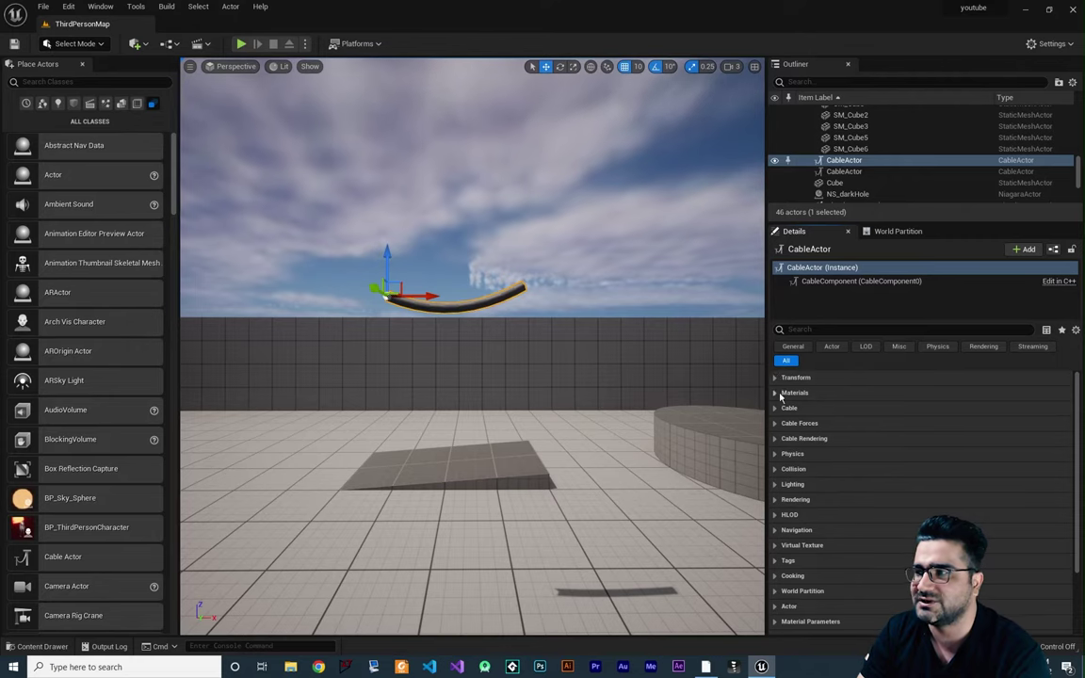
{"action": "left_click", "coordinate": [776, 393]}
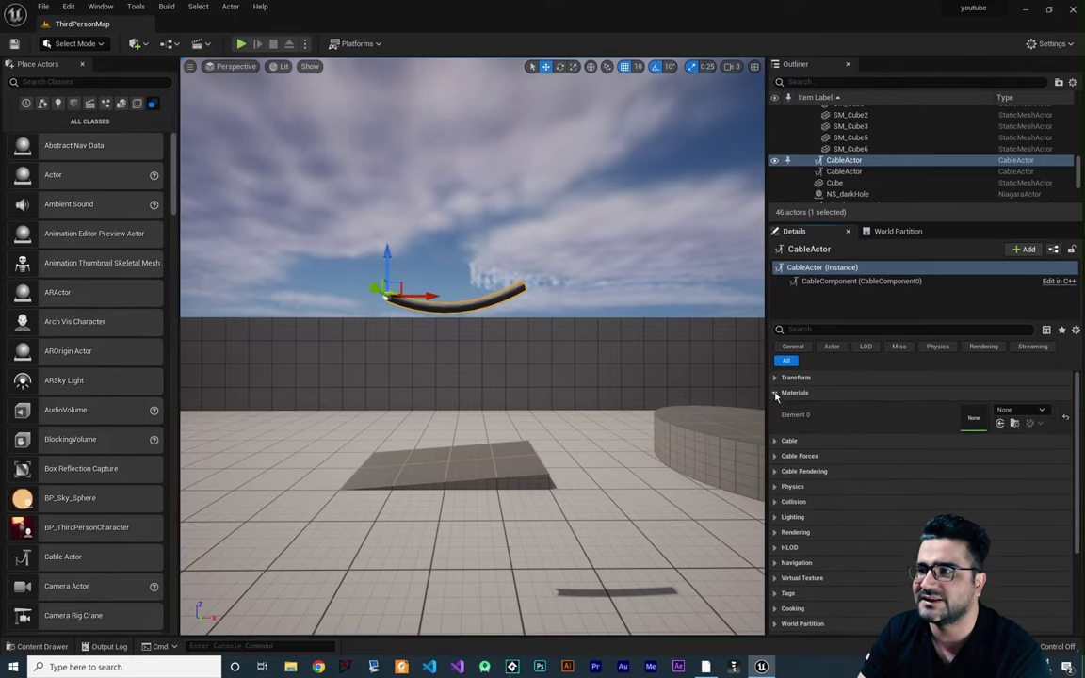
{"action": "left_click", "coordinate": [805, 394]}
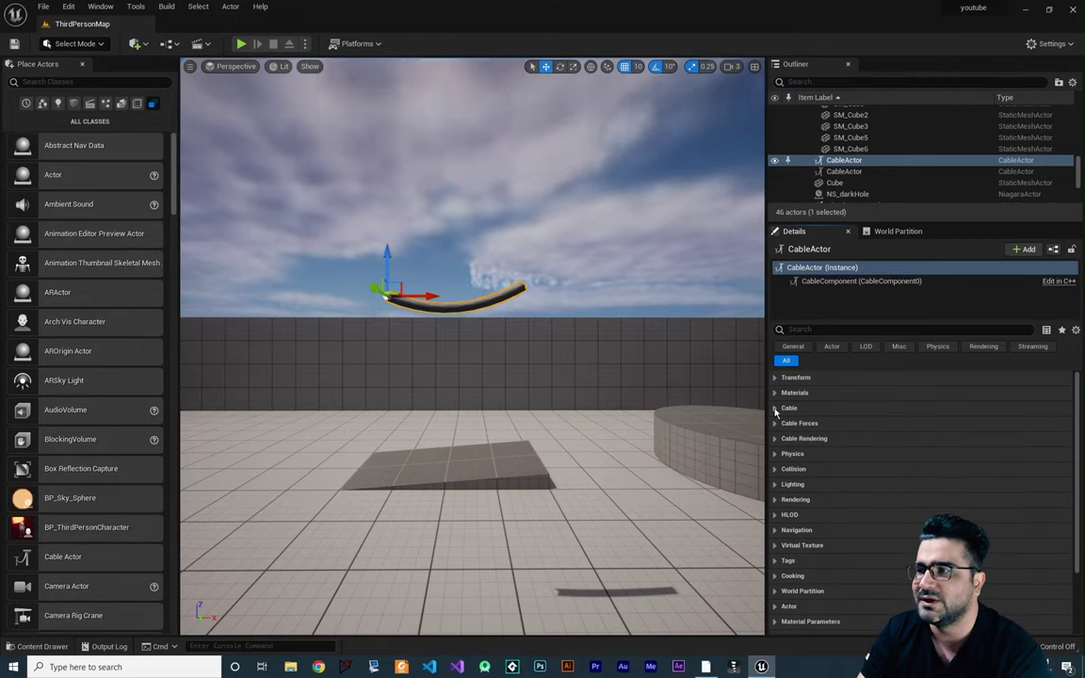
{"action": "left_click", "coordinate": [776, 409]}
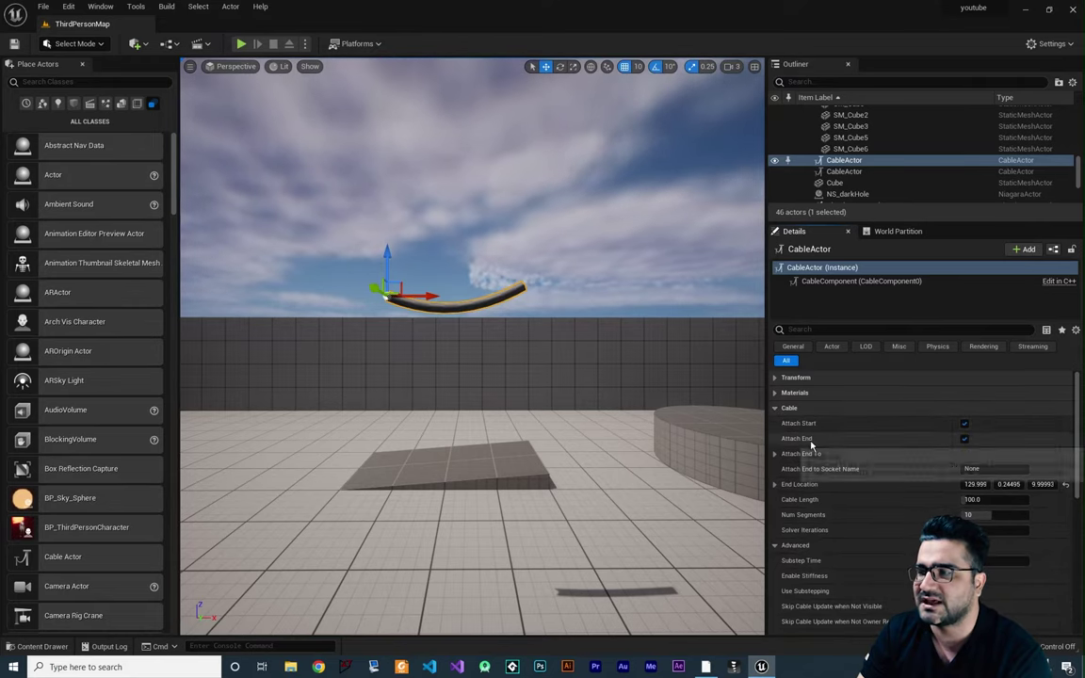
Step: Test the cable's Attach Start and Attach End options by disabling and re-enabling each
{"action": "left_click", "coordinate": [965, 425]}
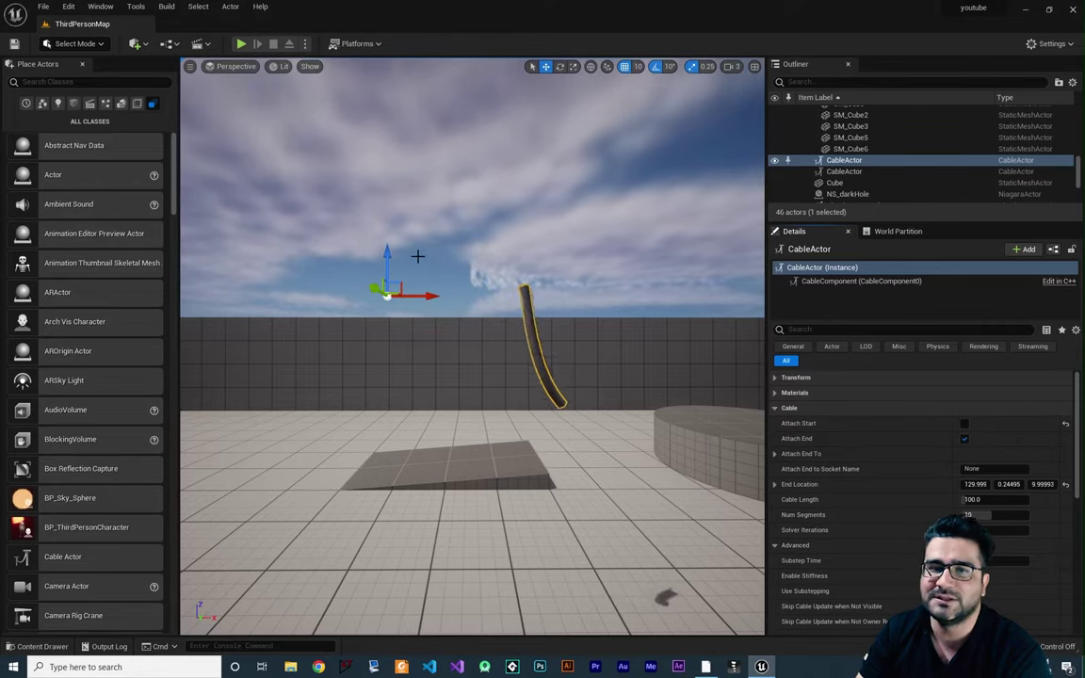
{"action": "left_click", "coordinate": [965, 425]}
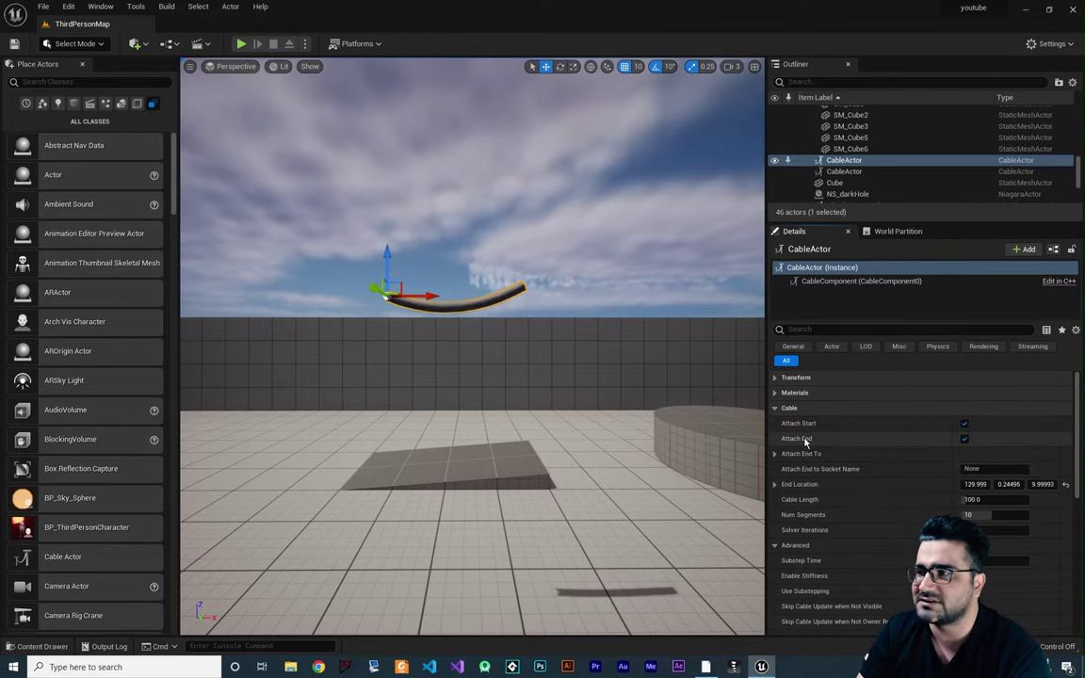
{"action": "left_click", "coordinate": [964, 440]}
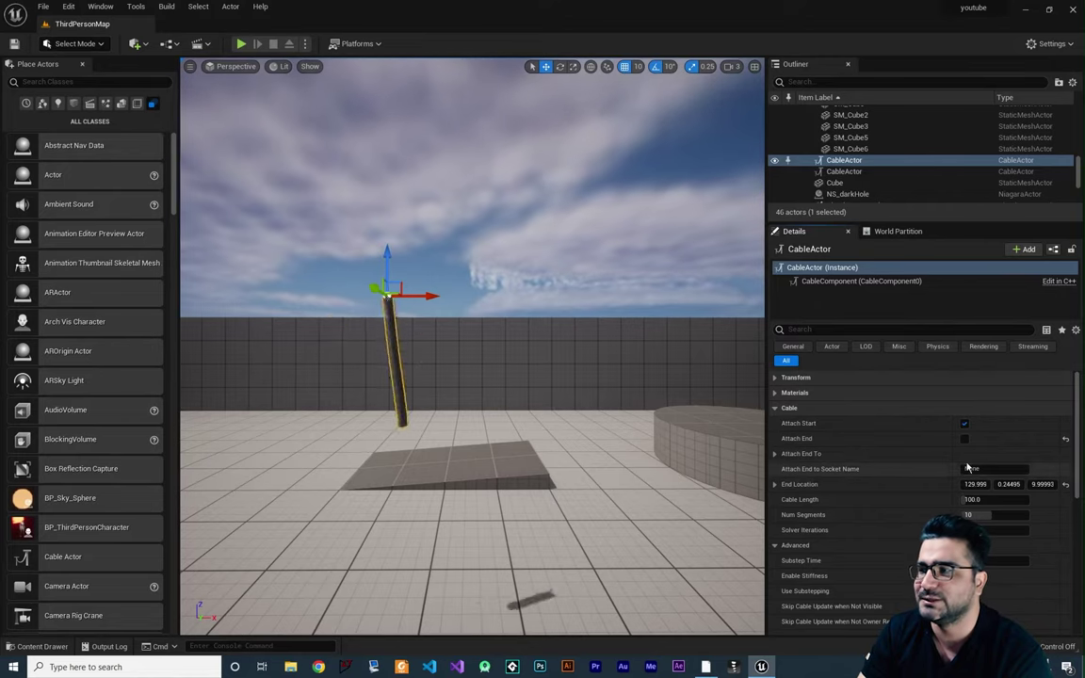
{"action": "left_click", "coordinate": [965, 440]}
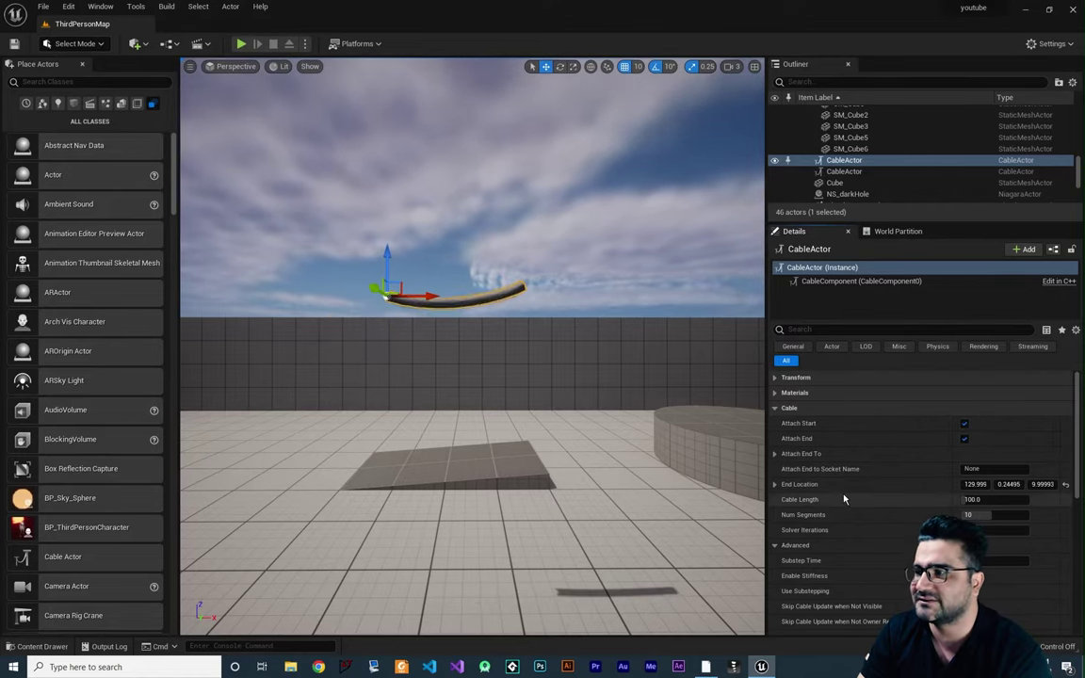
{"action": "scroll", "coordinate": [801, 428], "scroll_direction": "down", "scroll_amount": 2}
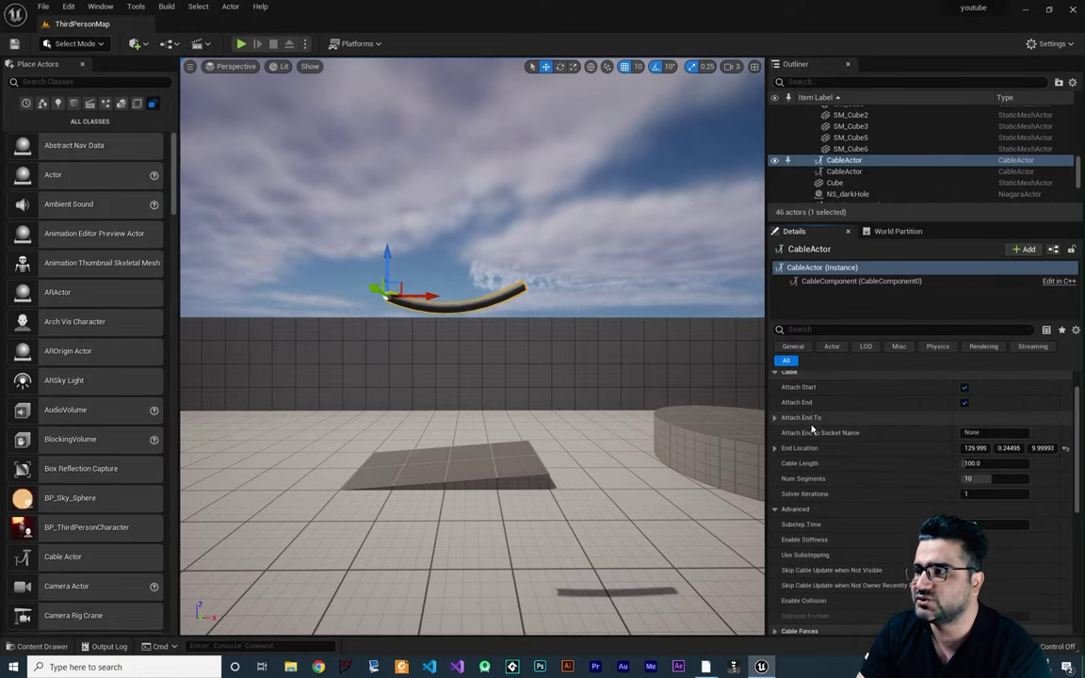
{"action": "left_click", "coordinate": [965, 402]}
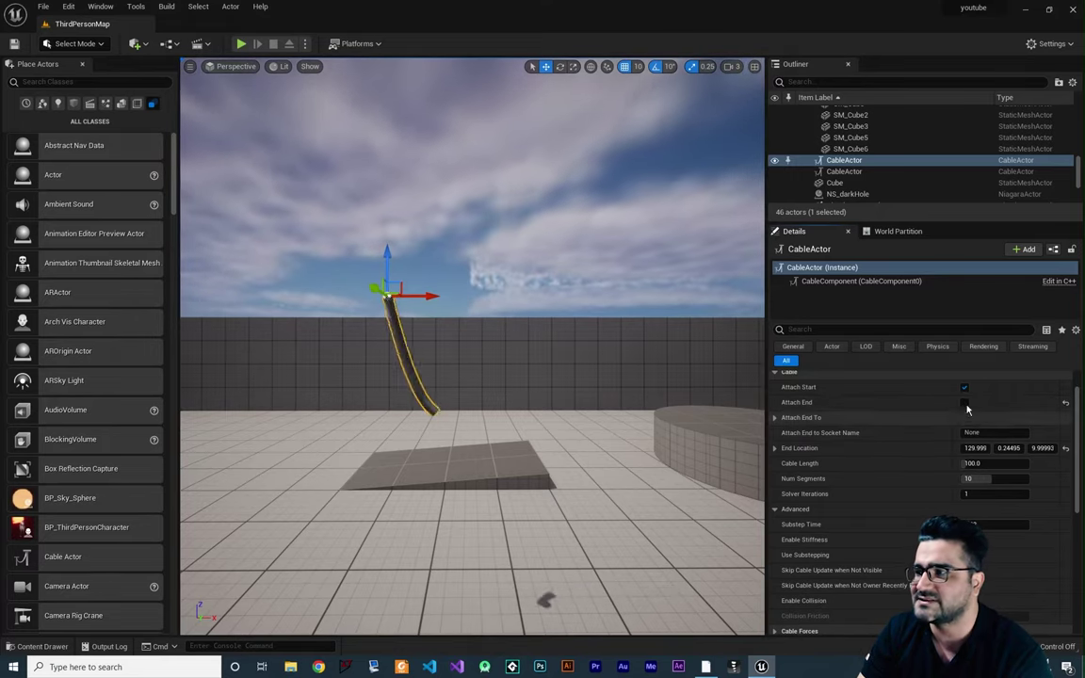
{"action": "left_click", "coordinate": [965, 402]}
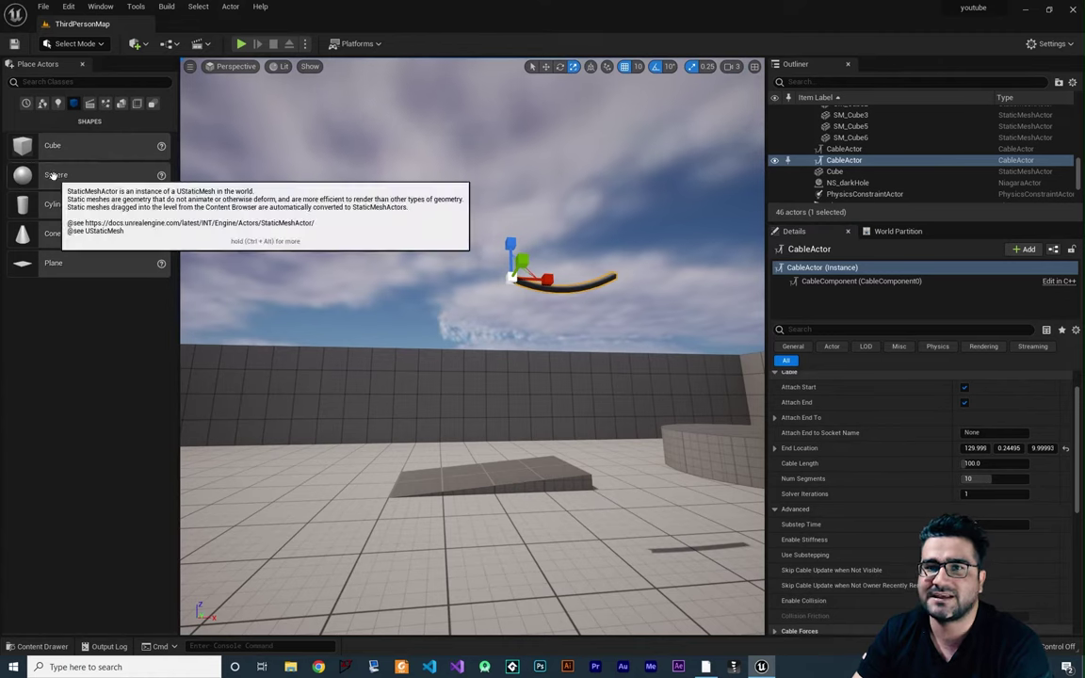
Step: Place a sphere on the floor, raise it above the cable's start point and scale it down
{"action": "left_click_drag", "start_coordinate": [48, 175], "coordinate": [549, 541]}
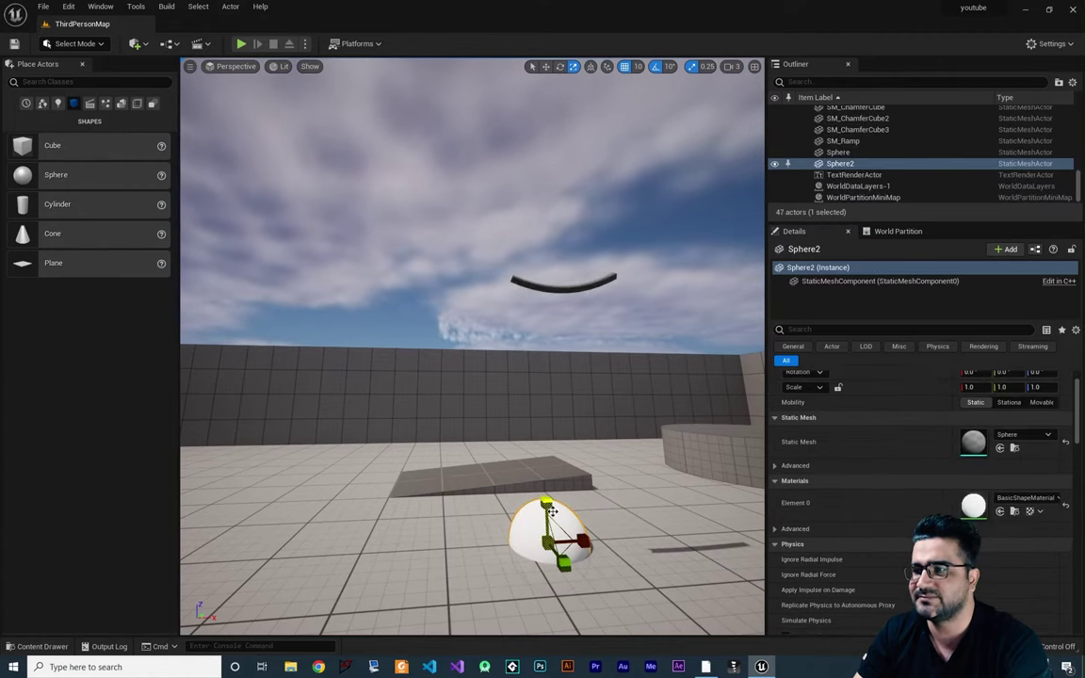
{"action": "left_click", "coordinate": [546, 65]}
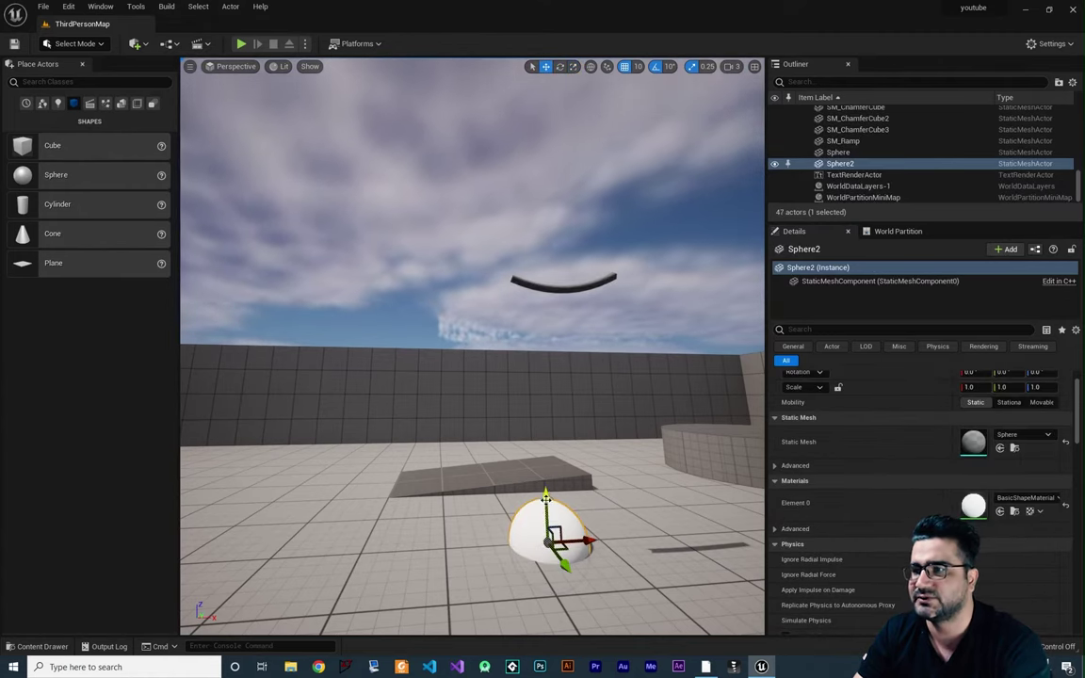
{"action": "left_click_drag", "start_coordinate": [544, 497], "coordinate": [517, 226]}
{"action": "left_click", "coordinate": [574, 67]}
Step: Move the cable actor up so that its start point meets the underside of the small raised sphere
{"action": "left_click", "coordinate": [535, 287]}
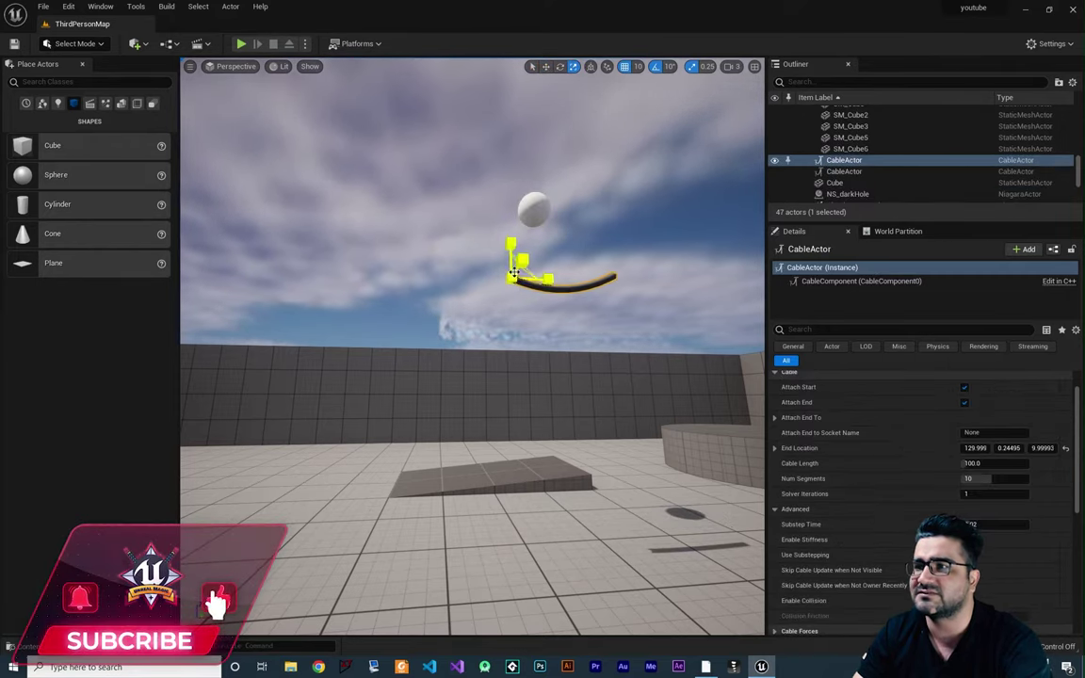
{"action": "left_click", "coordinate": [546, 66]}
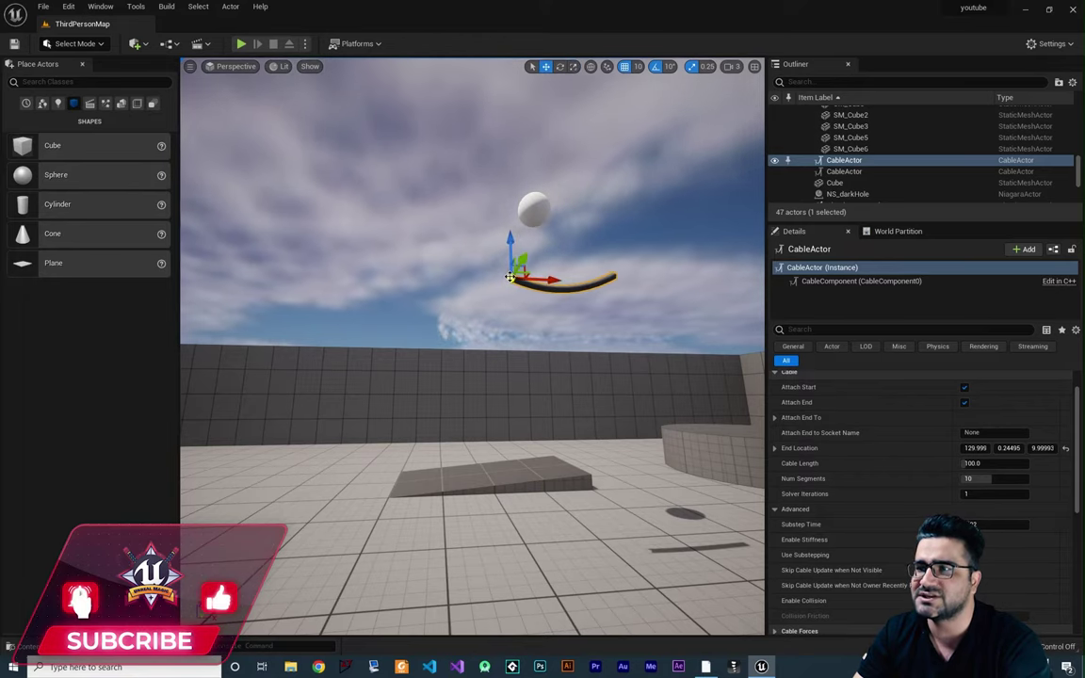
{"action": "left_click_drag", "start_coordinate": [510, 277], "coordinate": [528, 218]}
{"action": "right_click_drag", "start_coordinate": [512, 244], "coordinate": [591, 189]}
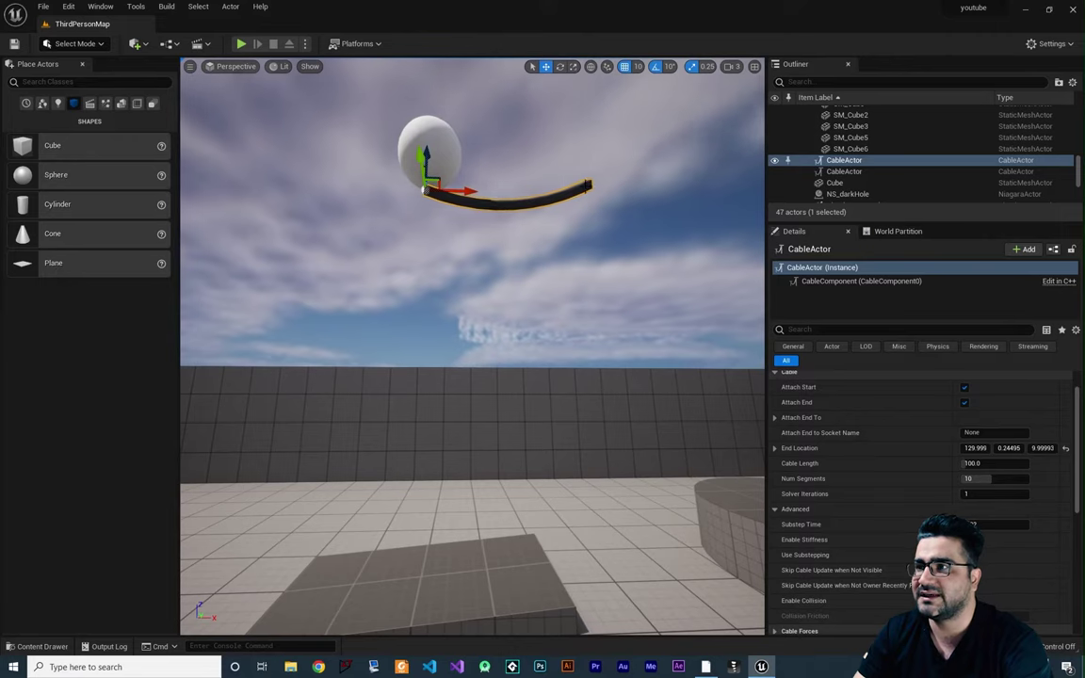
{"action": "right_click_drag", "start_coordinate": [565, 236], "coordinate": [672, 233]}
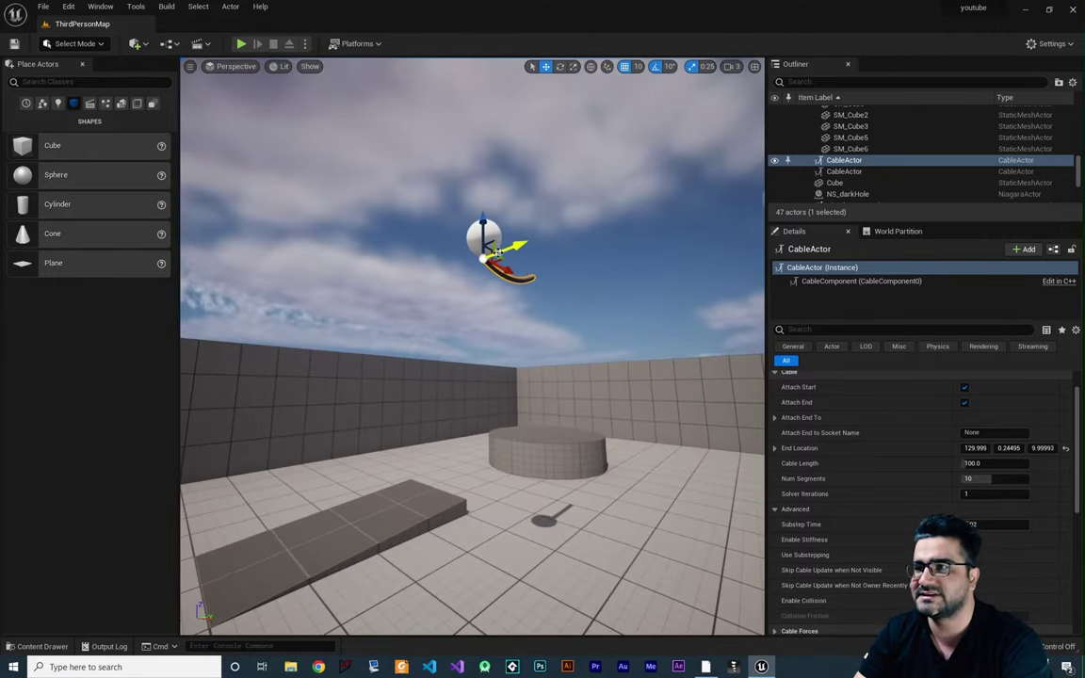
{"action": "left_click", "coordinate": [965, 403]}
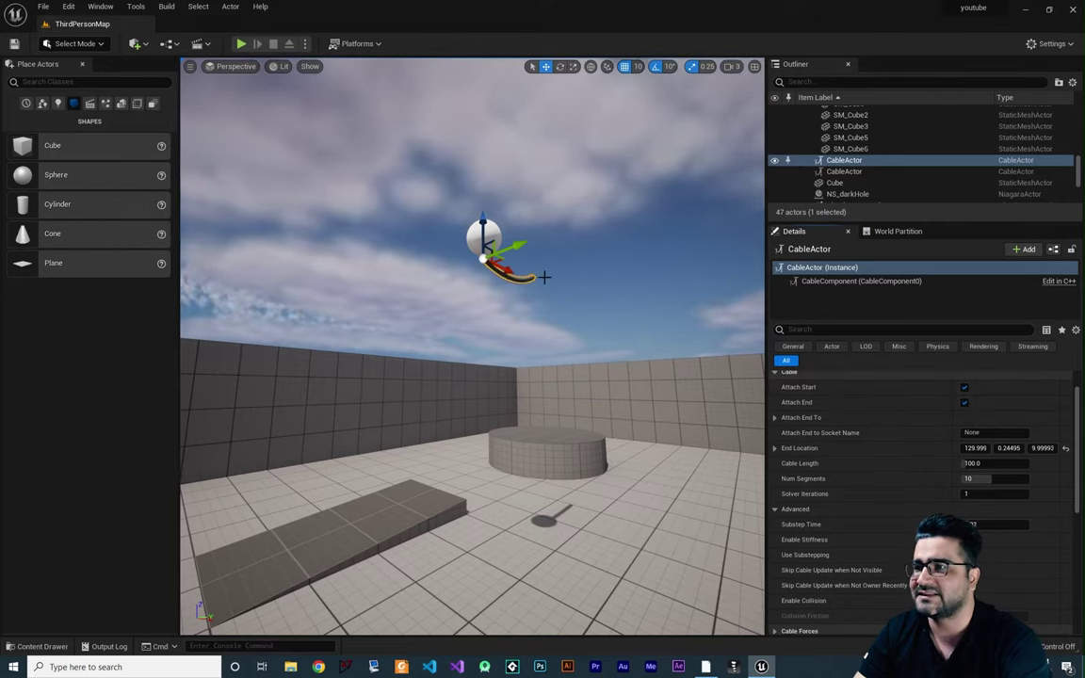
{"action": "right_click_drag", "start_coordinate": [544, 276], "coordinate": [509, 255]}
{"action": "left_click", "coordinate": [634, 203]}
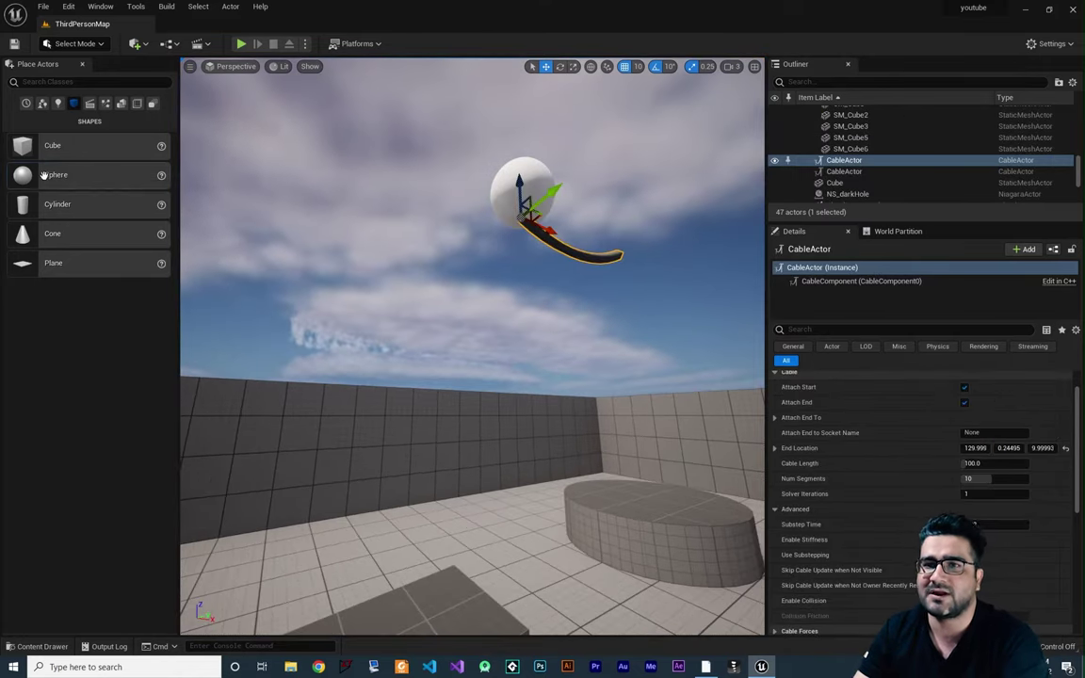
Step: Place a second sphere on the floor near the ramp, below the raised sphere and cable
{"action": "left_click_drag", "start_coordinate": [43, 176], "coordinate": [574, 629]}
{"action": "key", "text": "s"}
{"action": "mouse_move", "coordinate": [603, 605]}
{"action": "right_mouse_down"}
{"action": "mouse_move", "coordinate": [627, 604]}
{"action": "mouse_move", "coordinate": [598, 612]}
{"action": "right_mouse_up"}
{"action": "key", "text": "s"}
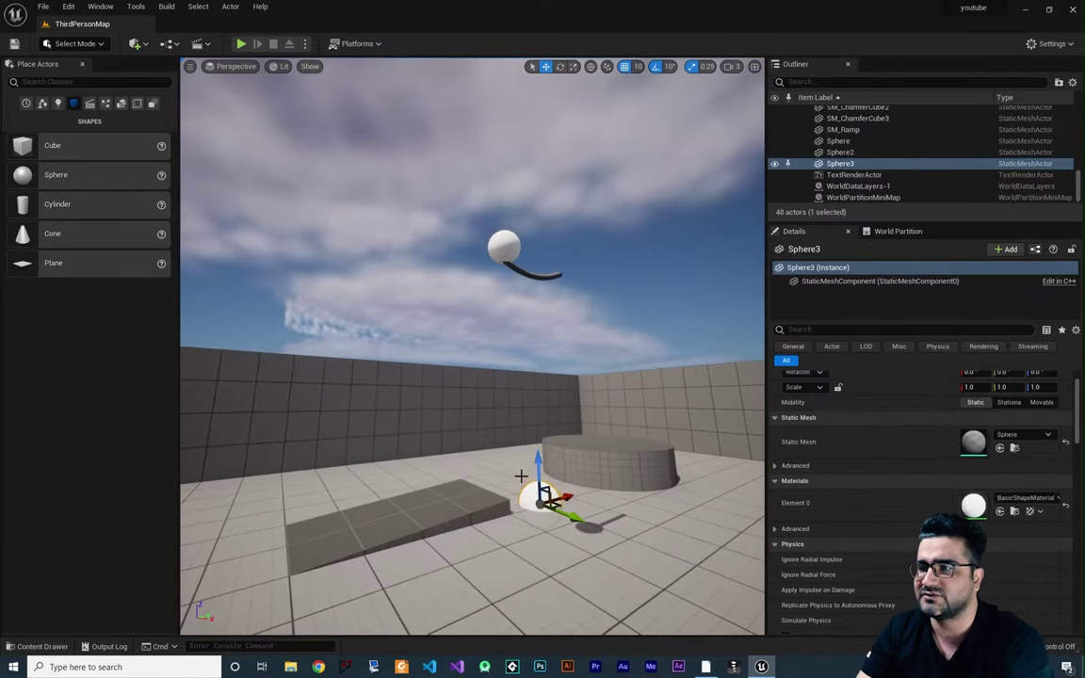
Step: Copy the raised sphere's location onto the new floor sphere and lower it straight down to Z 150
{"action": "left_click", "coordinate": [499, 244]}
{"action": "scroll", "coordinate": [782, 401], "scroll_direction": "up", "scroll_amount": 2}
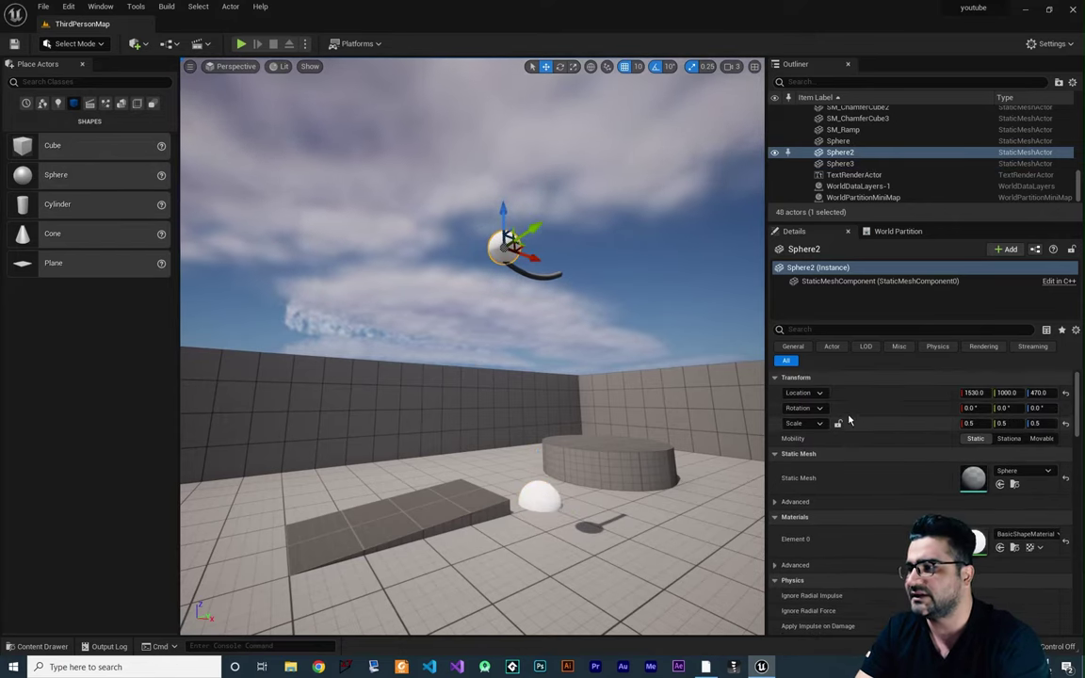
{"action": "right_click", "coordinate": [801, 393]}
{"action": "left_click", "coordinate": [825, 400]}
{"action": "left_click", "coordinate": [535, 497]}
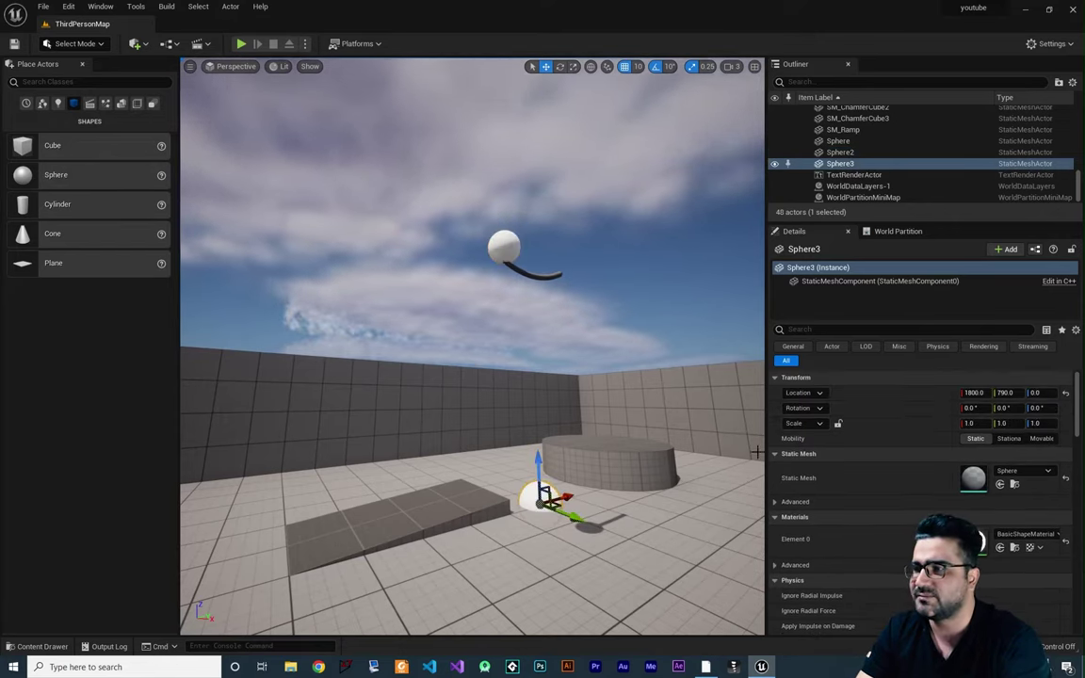
{"action": "right_click", "coordinate": [852, 395]}
{"action": "left_click", "coordinate": [874, 415]}
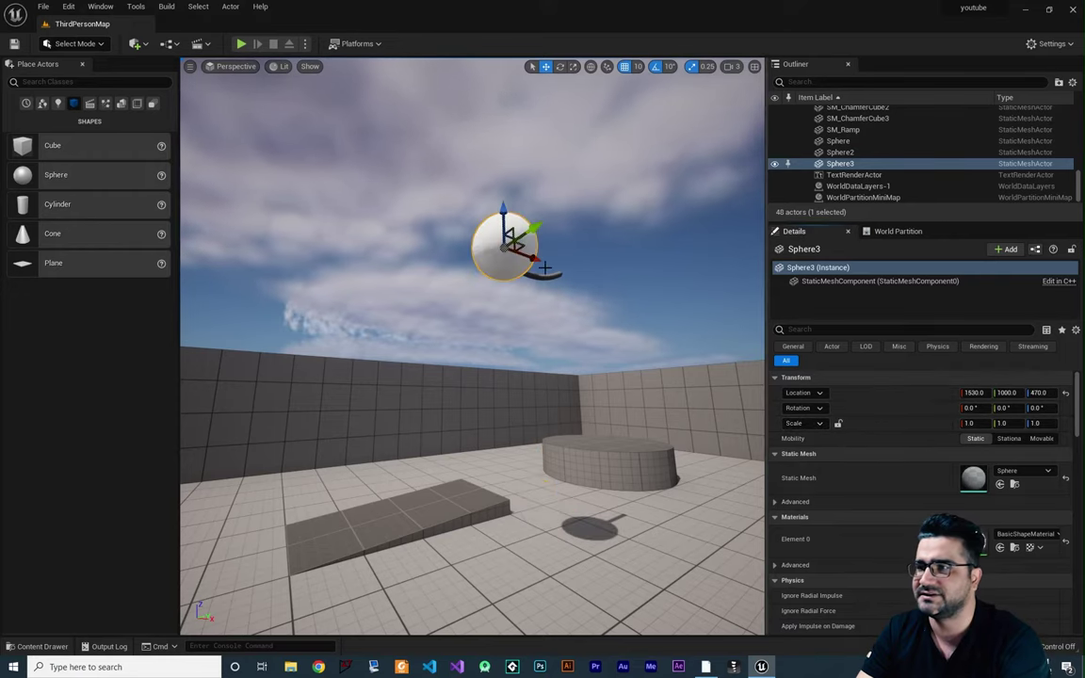
{"action": "left_click_drag", "start_coordinate": [505, 209], "coordinate": [538, 416]}
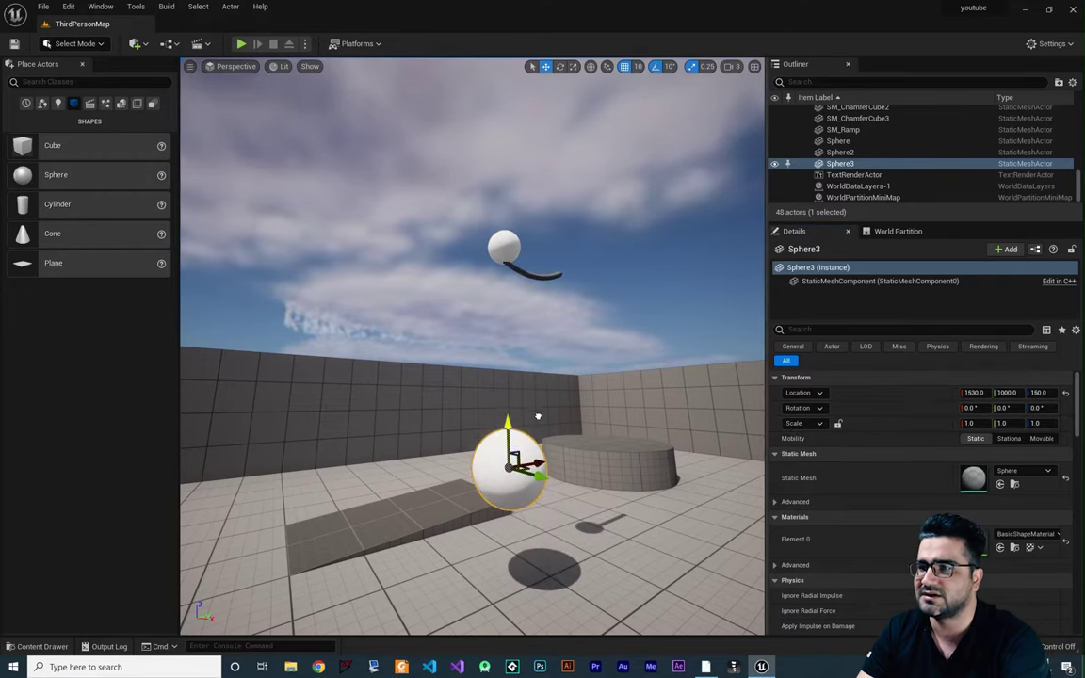
Step: Set the cable's Attach End To referenced actor to the large lower sphere, Sphere3, by picking it in the level
{"action": "right_click_drag", "start_coordinate": [504, 260], "coordinate": [504, 260]}
{"action": "left_click", "coordinate": [539, 238]}
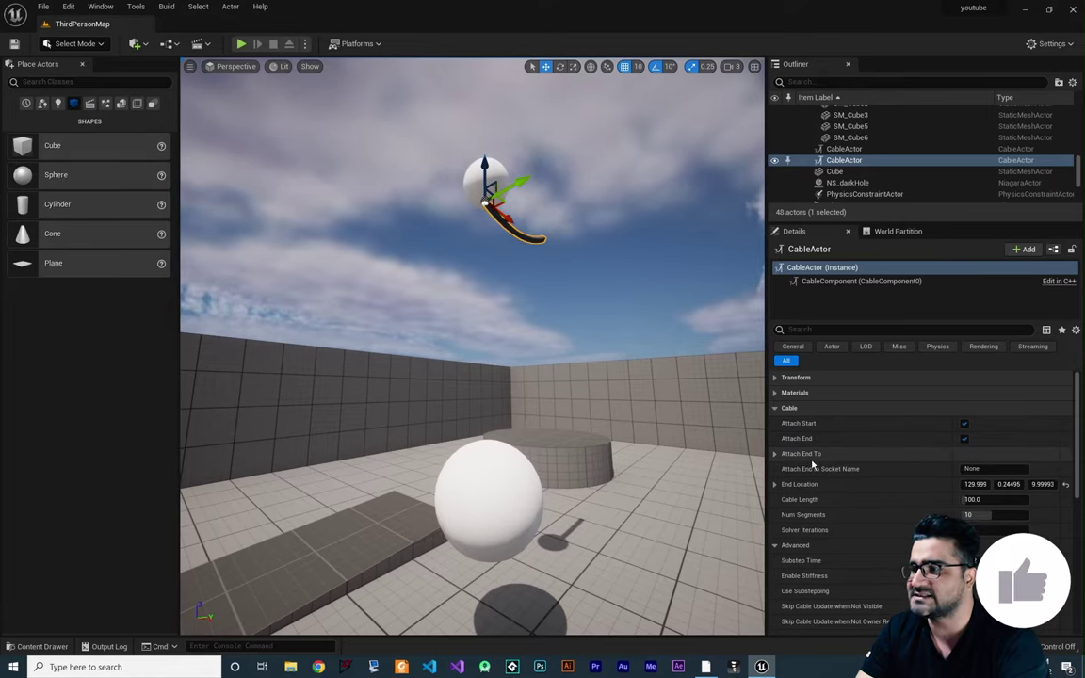
{"action": "left_click", "coordinate": [775, 455]}
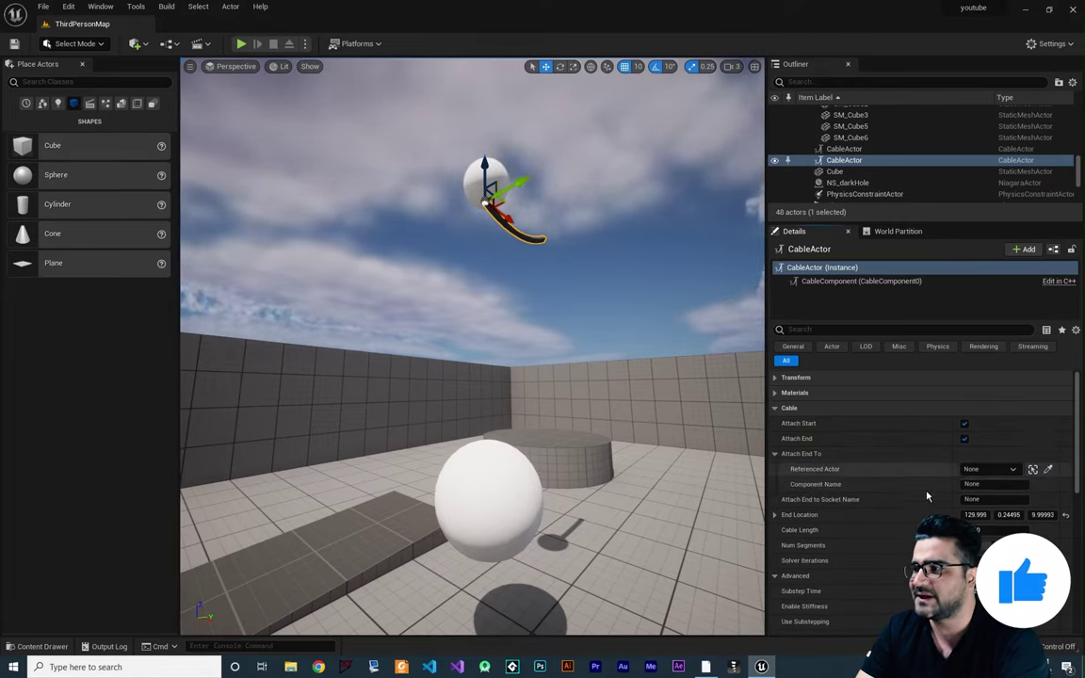
{"action": "left_click", "coordinate": [1049, 471]}
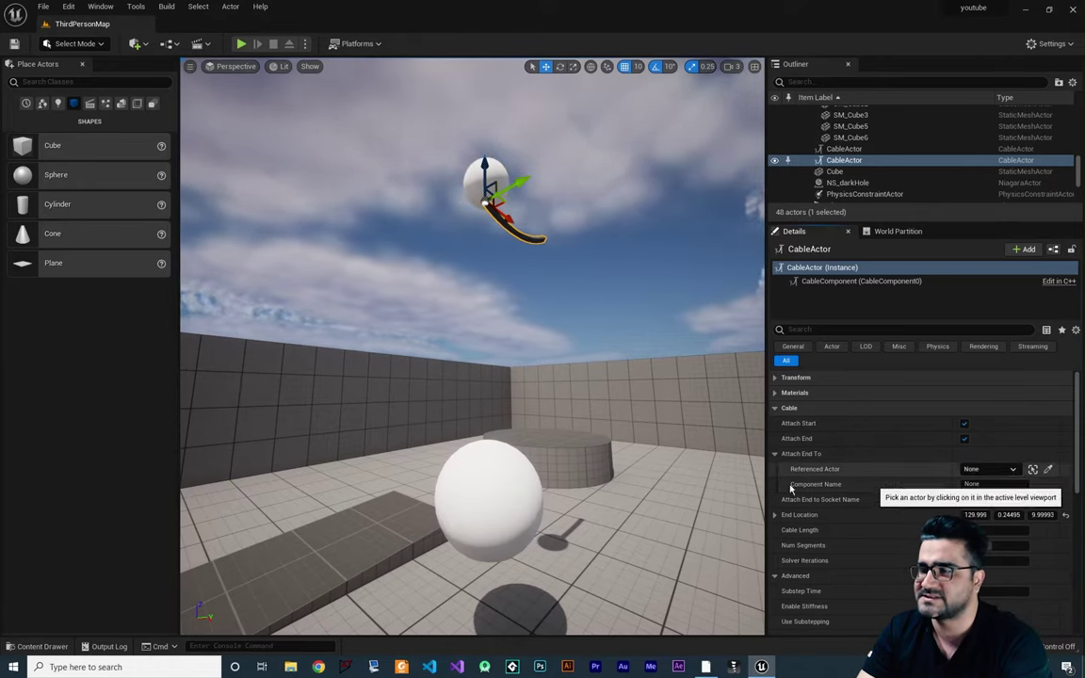
{"action": "left_click", "coordinate": [504, 478]}
{"action": "right_click_drag", "start_coordinate": [510, 484], "coordinate": [445, 421]}
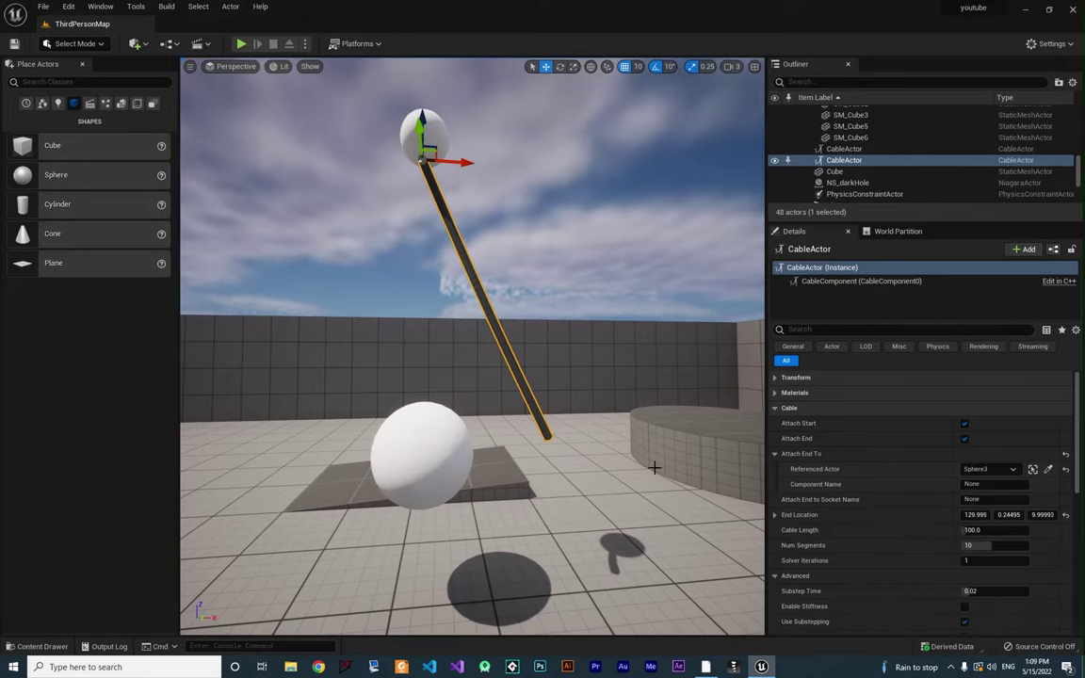
Step: Set the cable's End Location to 0, 0, 0 so its end sits at the lower sphere's centre
{"action": "left_click", "coordinate": [971, 514]}
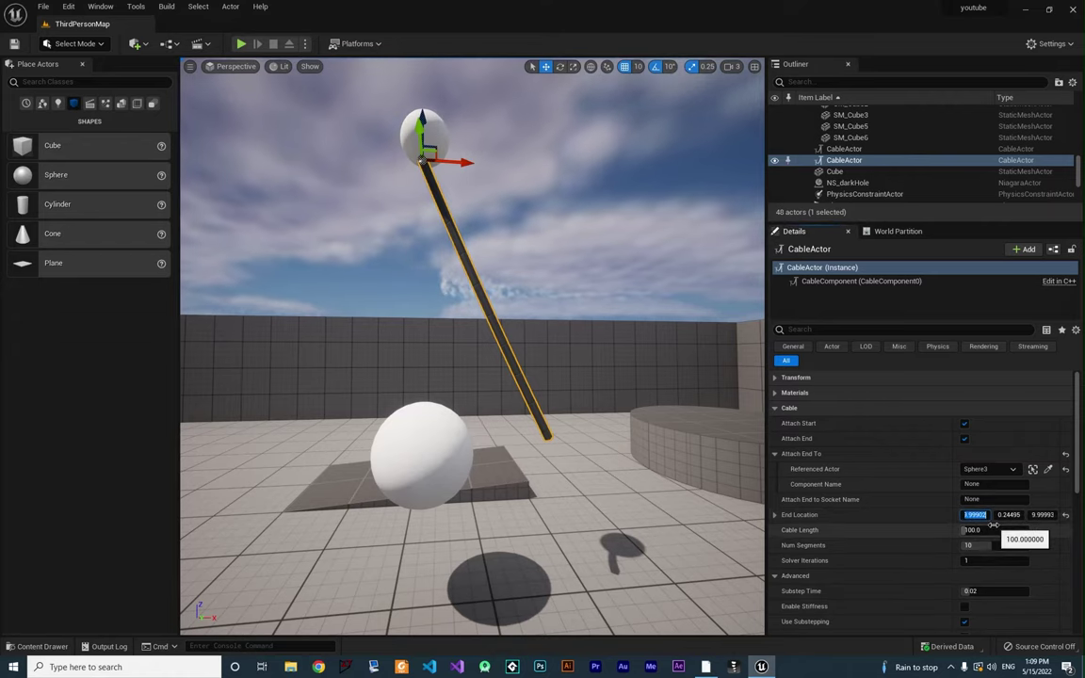
{"action": "type", "text": "0"}
{"action": "key", "text": "Return"}
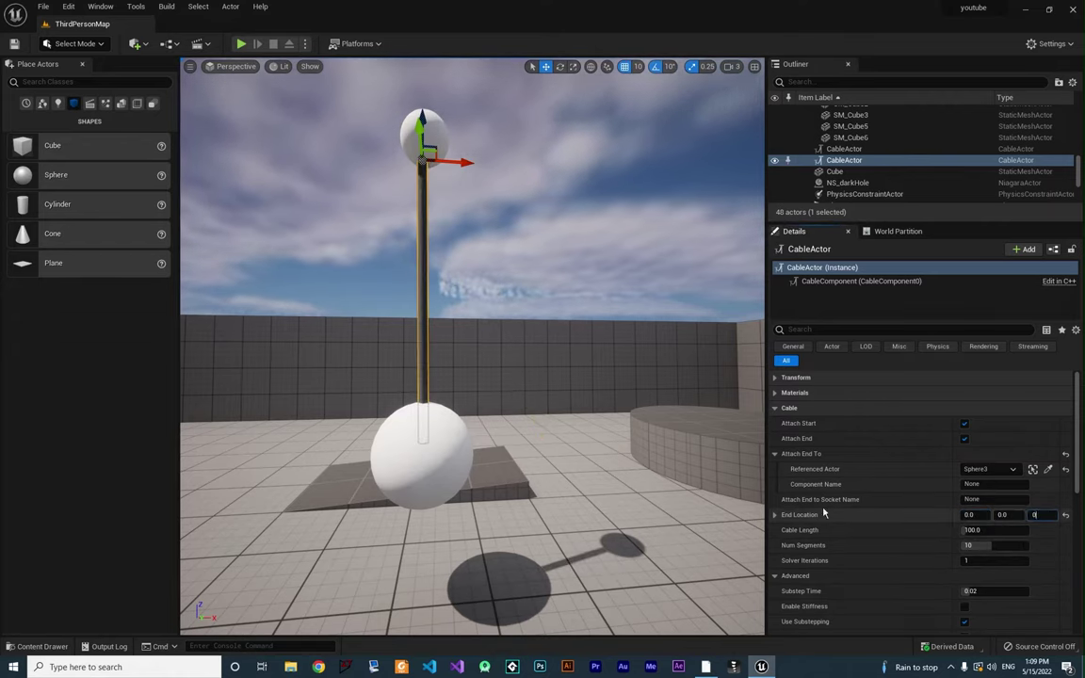
Step: Show the large lower sphere's Physics properties and enable Simulate Physics for it
{"action": "right_click_drag", "start_coordinate": [443, 466], "coordinate": [622, 465]}
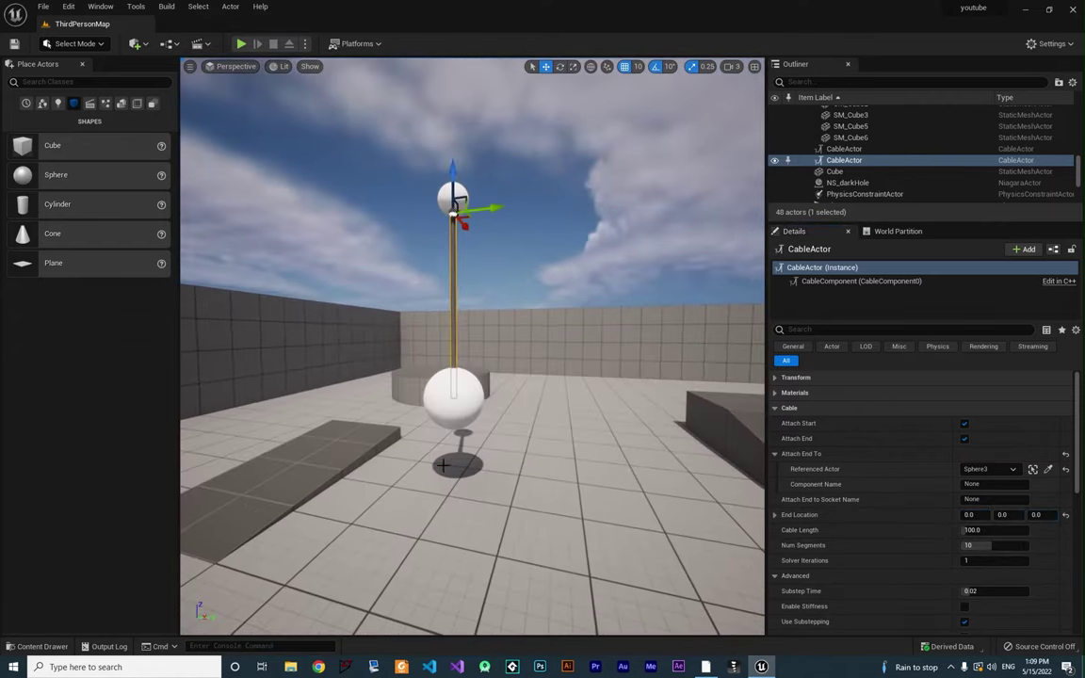
{"action": "left_click", "coordinate": [471, 393]}
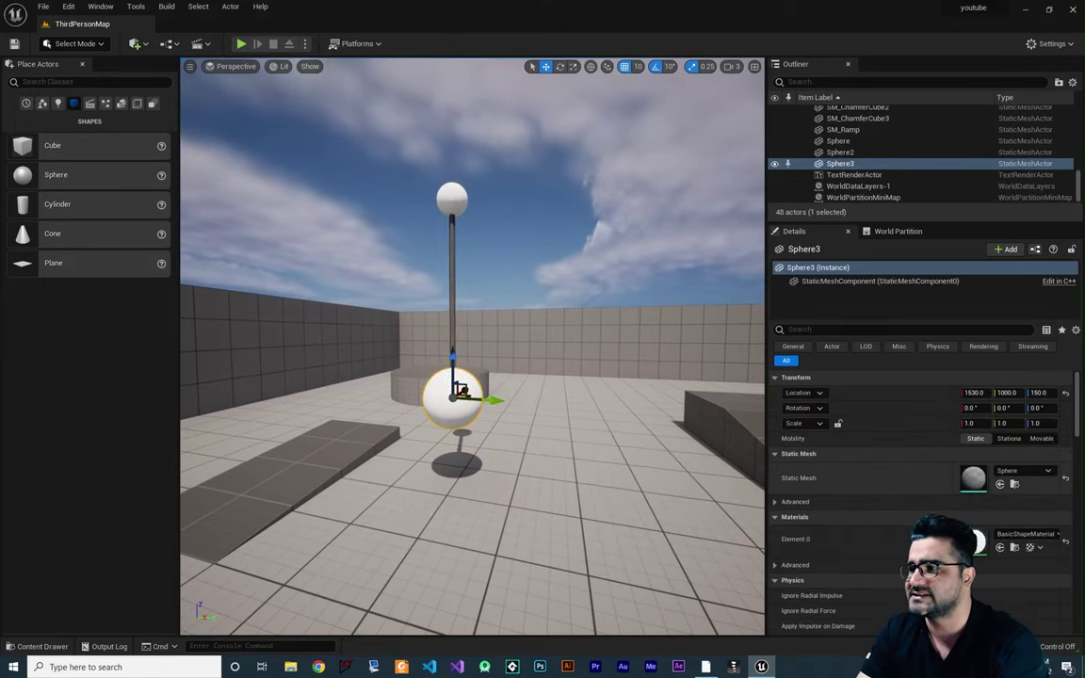
{"action": "left_click", "coordinate": [942, 347]}
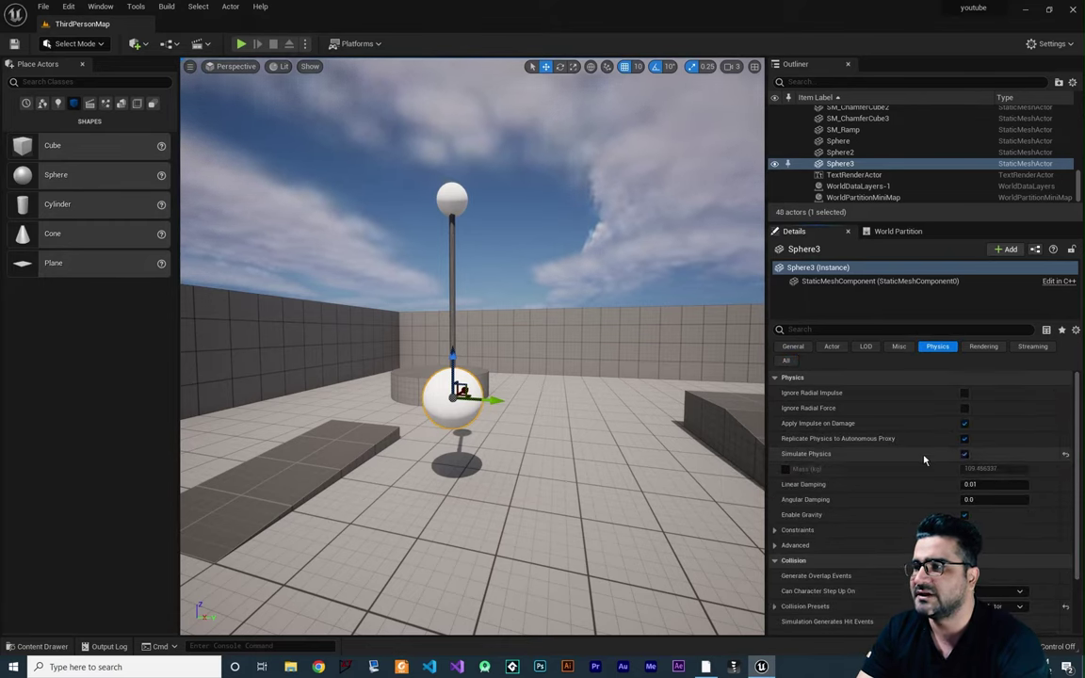
Step: Play the level, push the lower sphere around with the character to test the cable, and stop the session
{"action": "left_click", "coordinate": [241, 44]}
{"action": "key", "text": "w"}
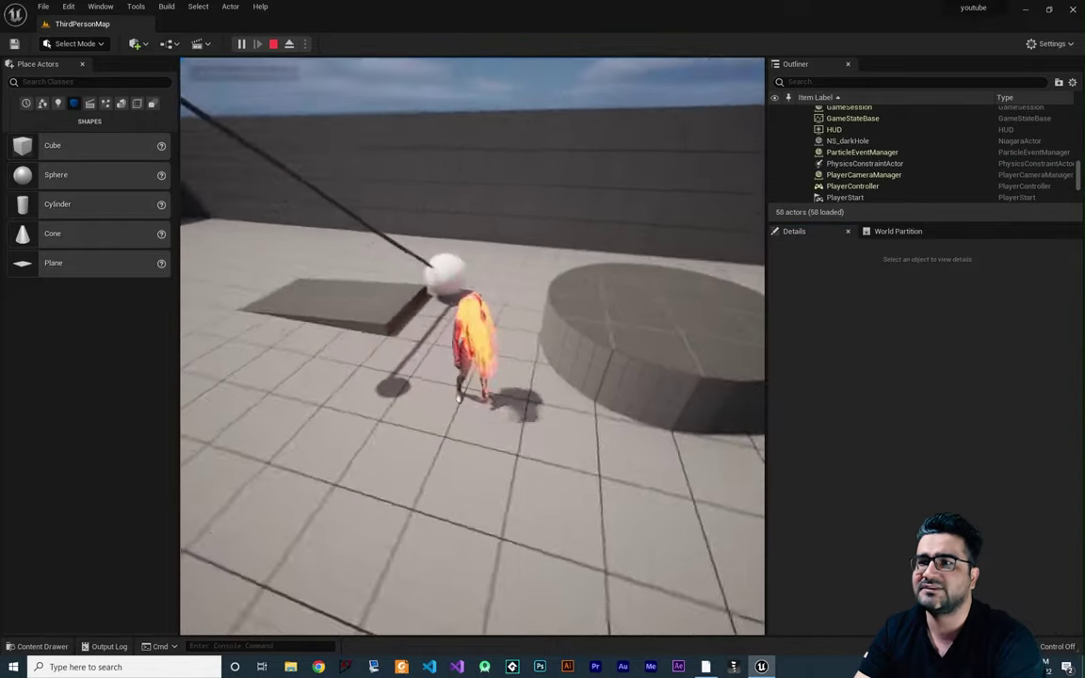
{"action": "key", "text": "a"}
{"action": "key", "text": "w"}
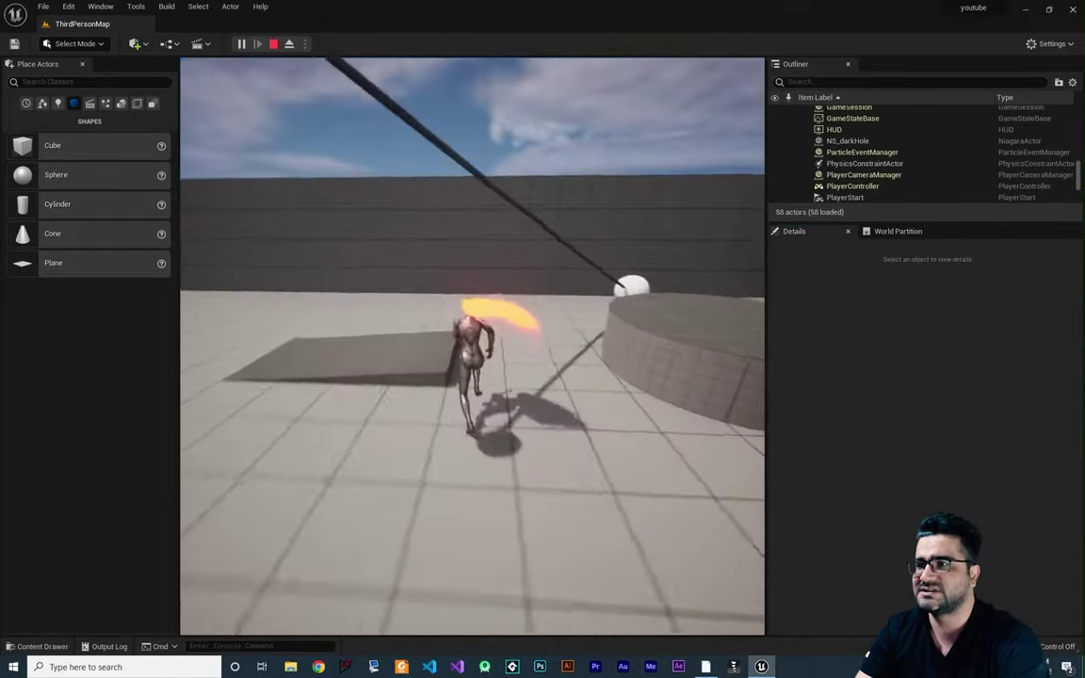
{"action": "key", "text": "w"}
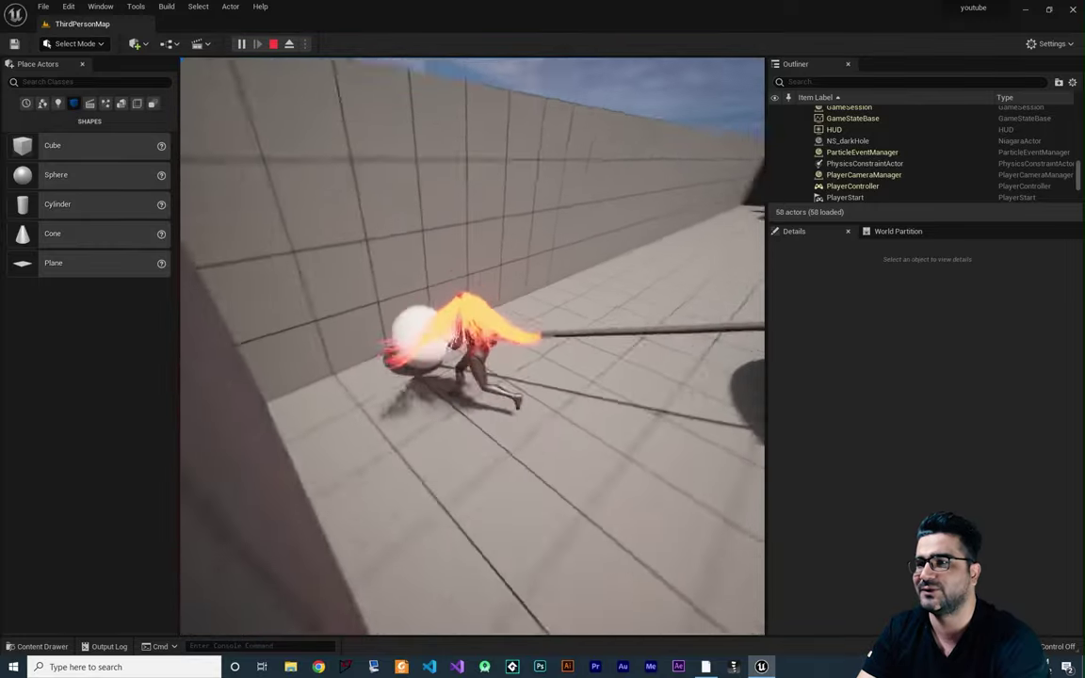
{"action": "key", "text": "d"}
{"action": "key", "text": "w"}
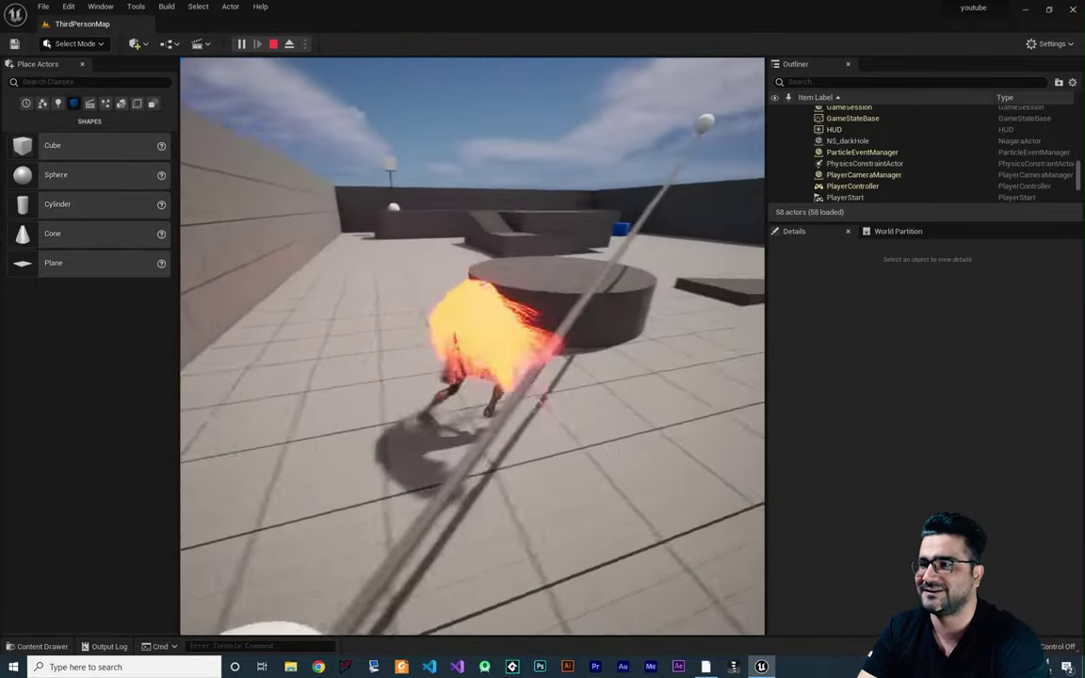
{"action": "key", "text": "w"}
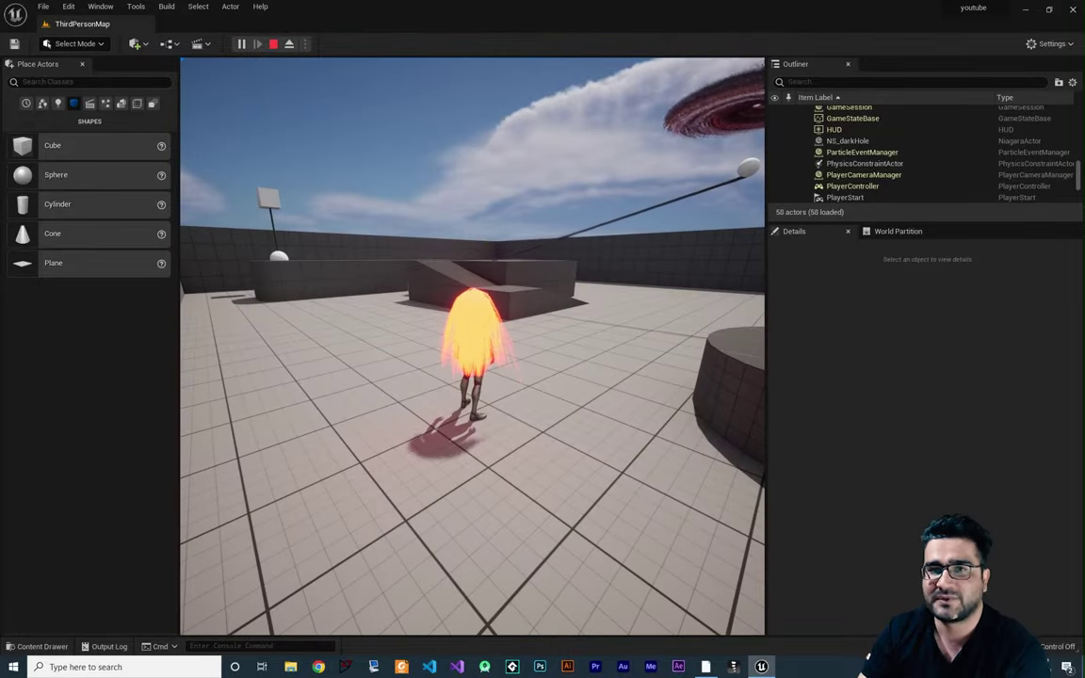
{"action": "key", "text": "Escape"}
Step: Search all actor classes for "physi" and place a Physics Constraint Actor in the level beside the cable
{"action": "right_click_drag", "start_coordinate": [620, 327], "coordinate": [415, 309]}
{"action": "key", "text": "w"}
{"action": "key", "text": "d"}
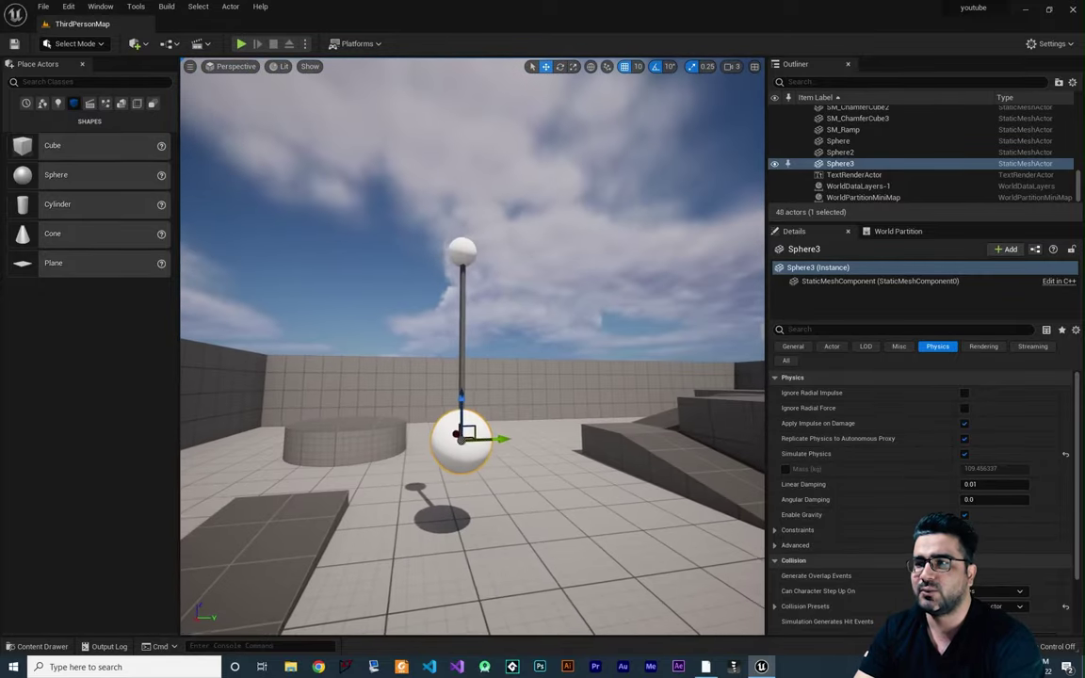
{"action": "left_click", "coordinate": [578, 297]}
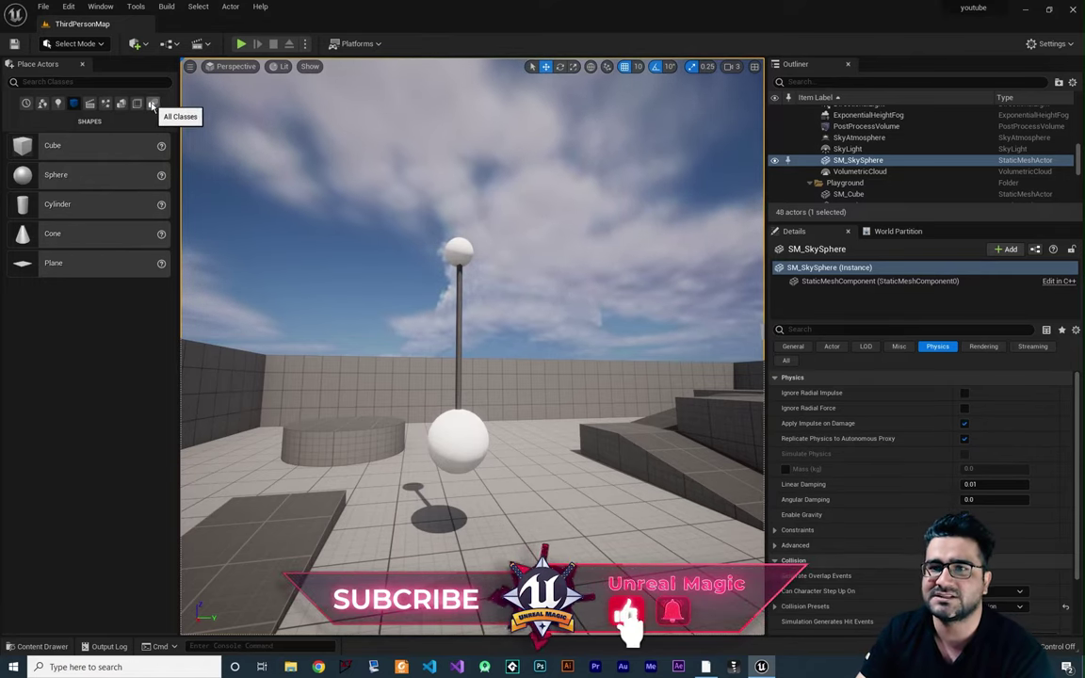
{"action": "left_click", "coordinate": [152, 105]}
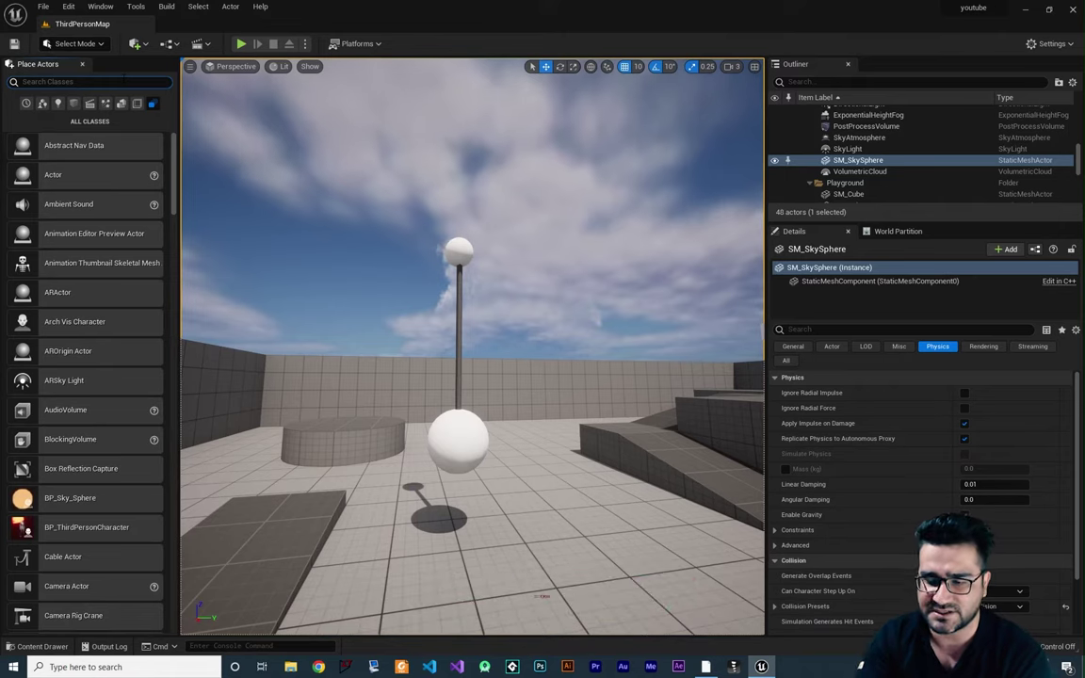
{"action": "type", "text": "physi"}
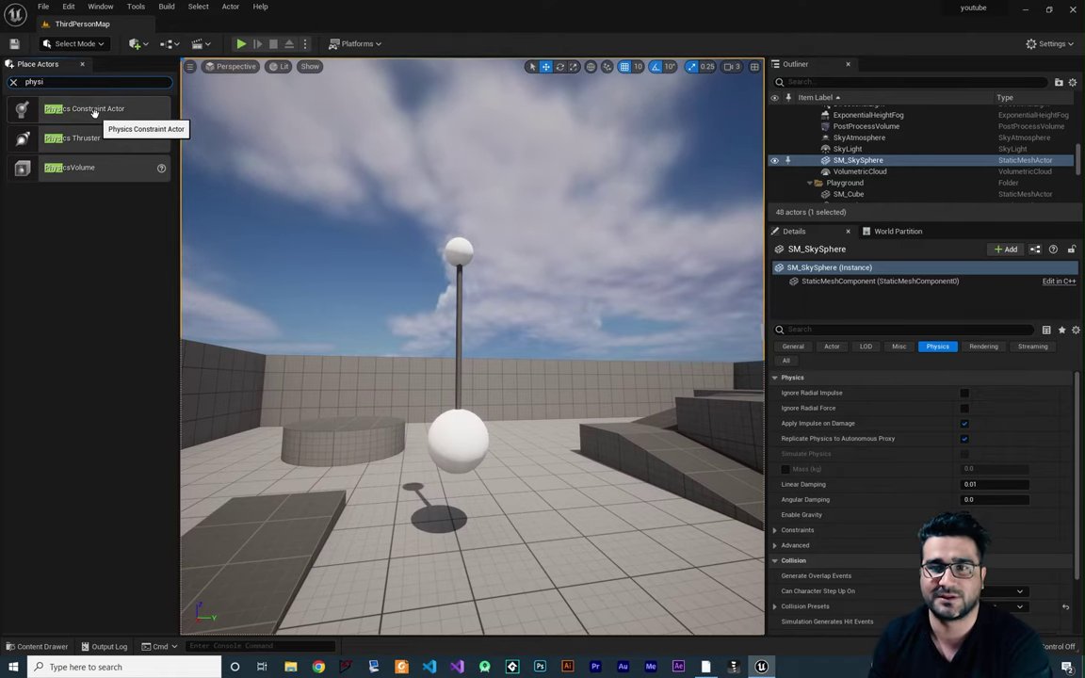
{"action": "left_click_drag", "start_coordinate": [94, 112], "coordinate": [417, 337]}
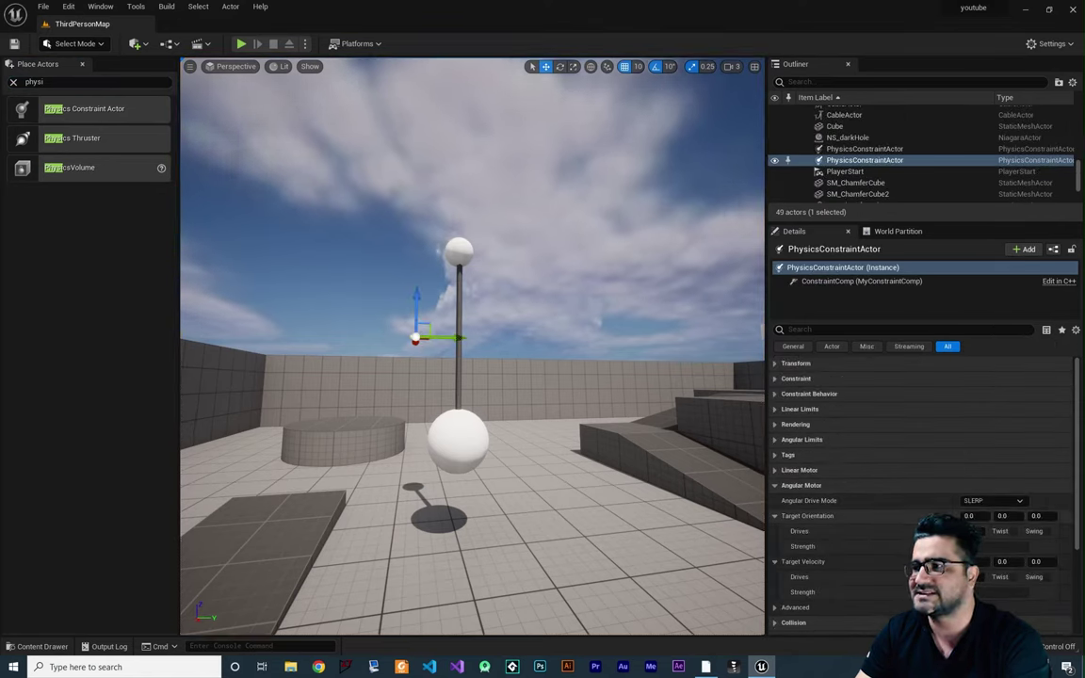
Step: Paste the copied location onto the physics constraint actor, placing it at the cable's start at 1530, 1000, 440
{"action": "left_click", "coordinate": [776, 364]}
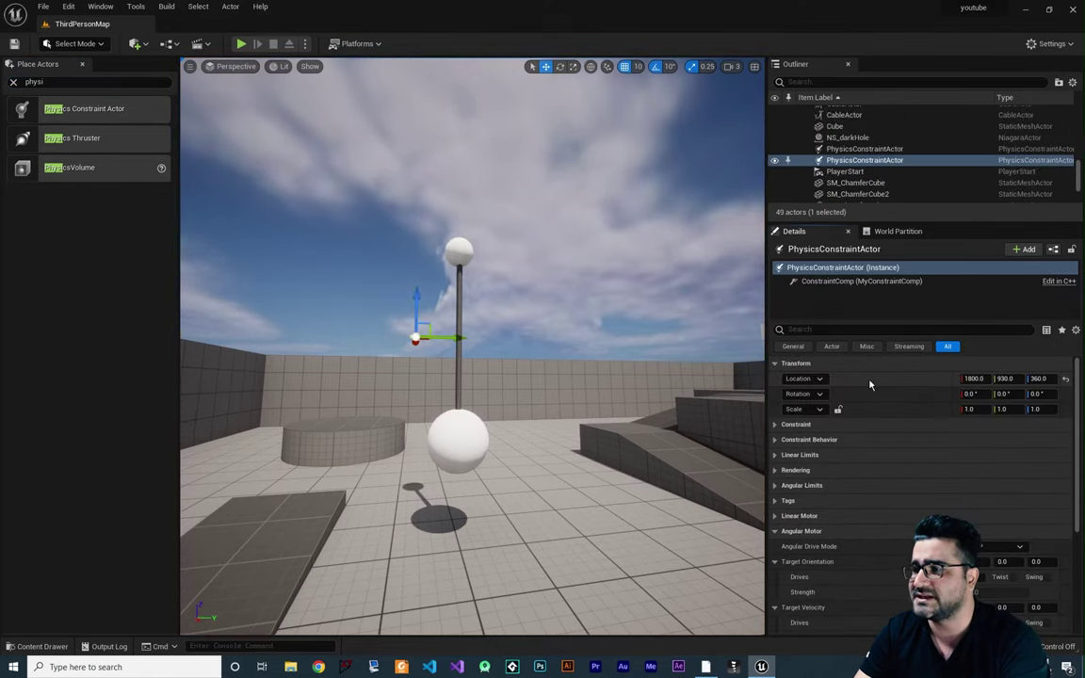
{"action": "right_click", "coordinate": [884, 382]}
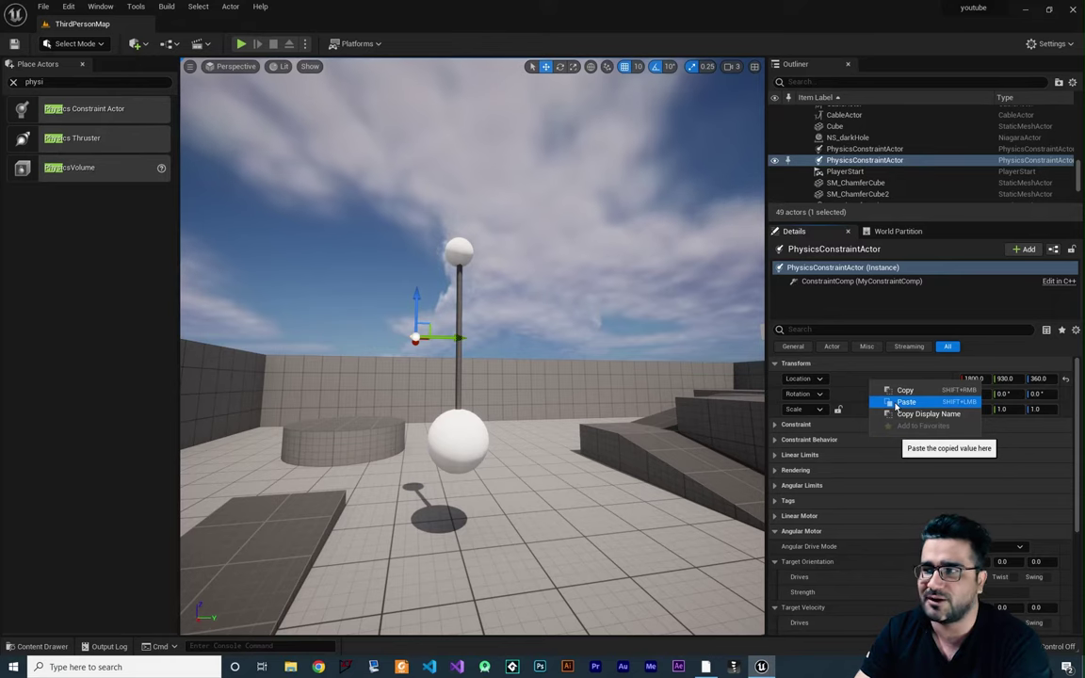
{"action": "left_click", "coordinate": [906, 402]}
{"action": "right_click_drag", "start_coordinate": [452, 226], "coordinate": [339, 226]}
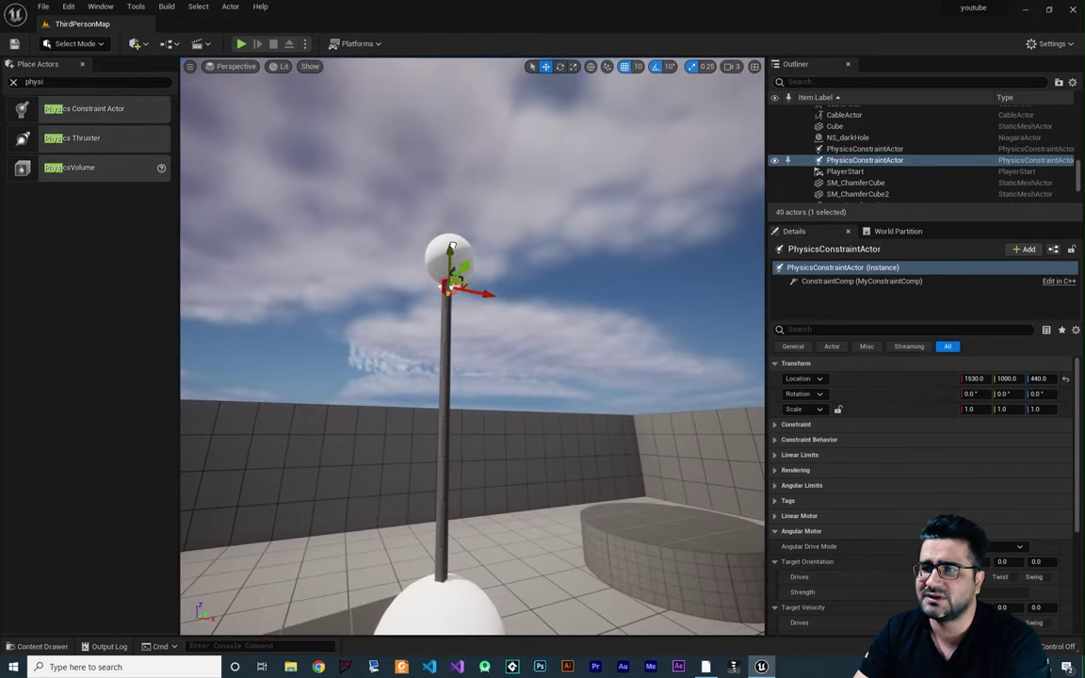
{"action": "right_click_drag", "start_coordinate": [453, 246], "coordinate": [457, 198]}
{"action": "key", "text": "w"}
{"action": "key", "text": "s"}
{"action": "right_click_drag", "start_coordinate": [453, 283], "coordinate": [453, 284]}
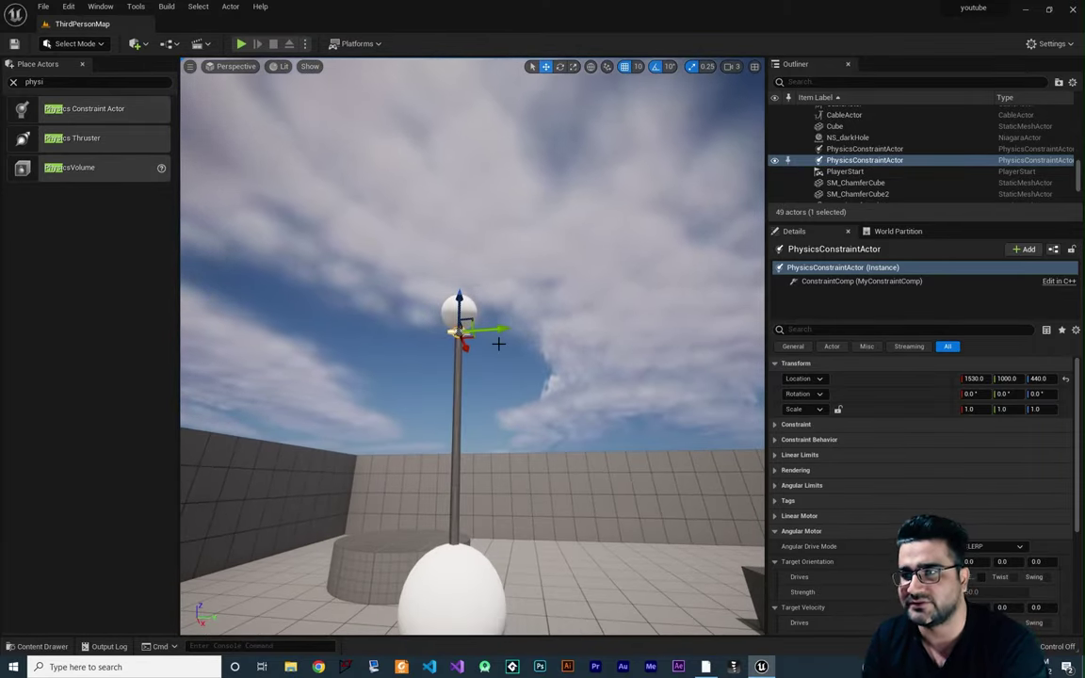
Step: Collapse all property categories of the new physics constraint actor
{"action": "left_click", "coordinate": [1076, 330]}
{"action": "left_click", "coordinate": [993, 440]}
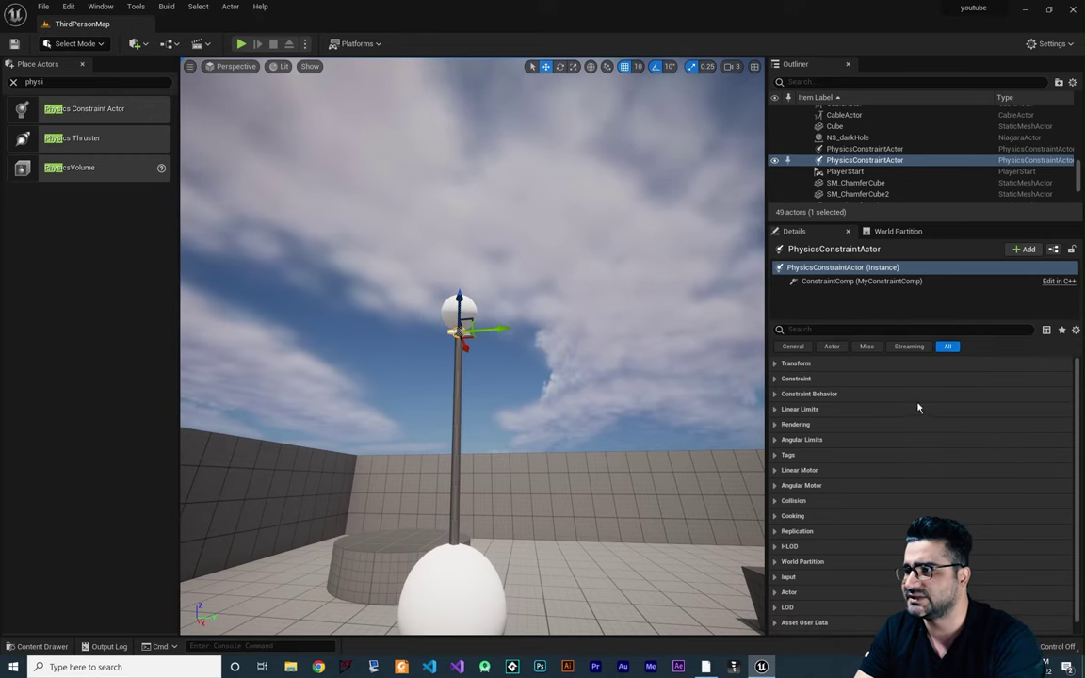
Step: Assign the upper sphere as Constraint Actor 1 and the lower sphere as Constraint Actor 2 of the physics constraint
{"action": "left_click", "coordinate": [776, 379]}
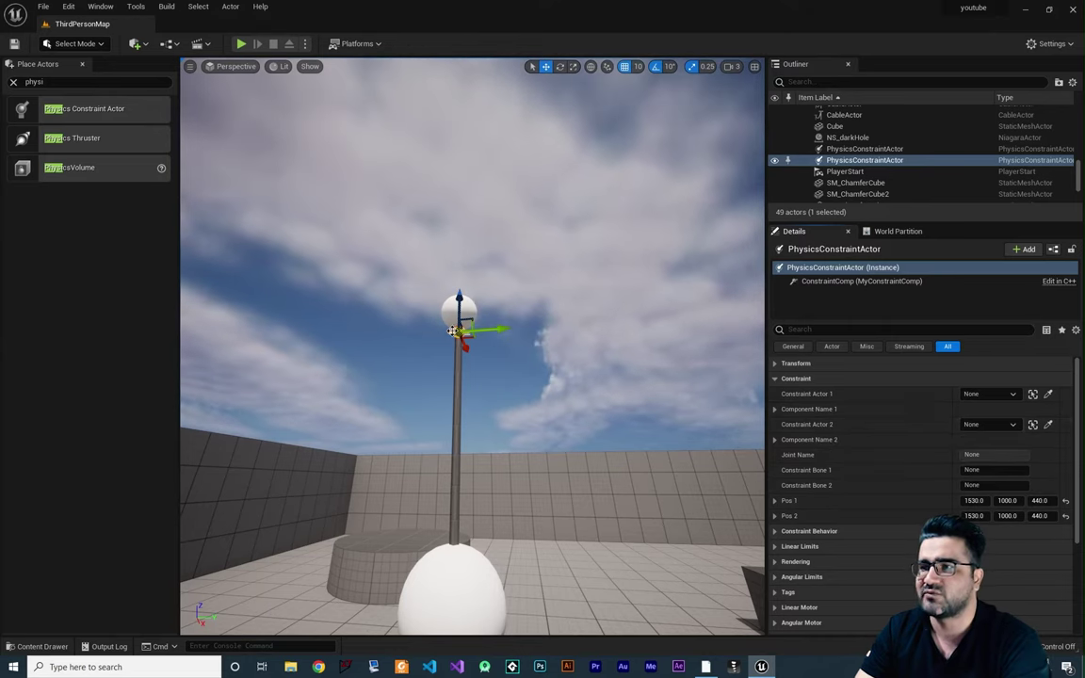
{"action": "left_click", "coordinate": [1049, 395]}
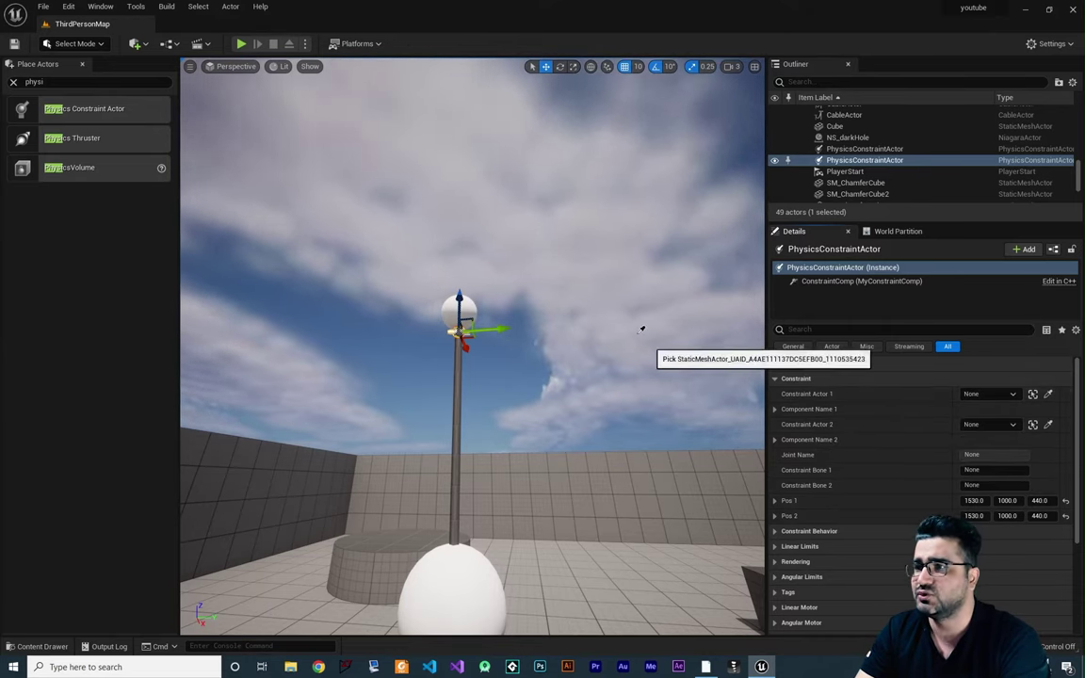
{"action": "left_click", "coordinate": [464, 306]}
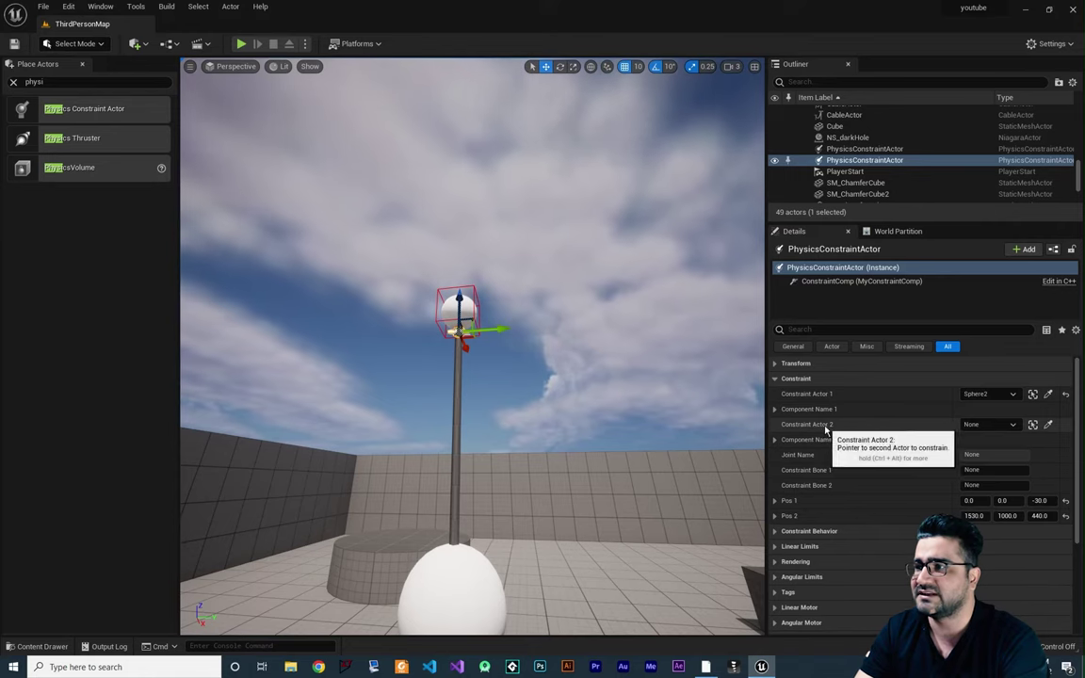
{"action": "left_click", "coordinate": [1049, 425]}
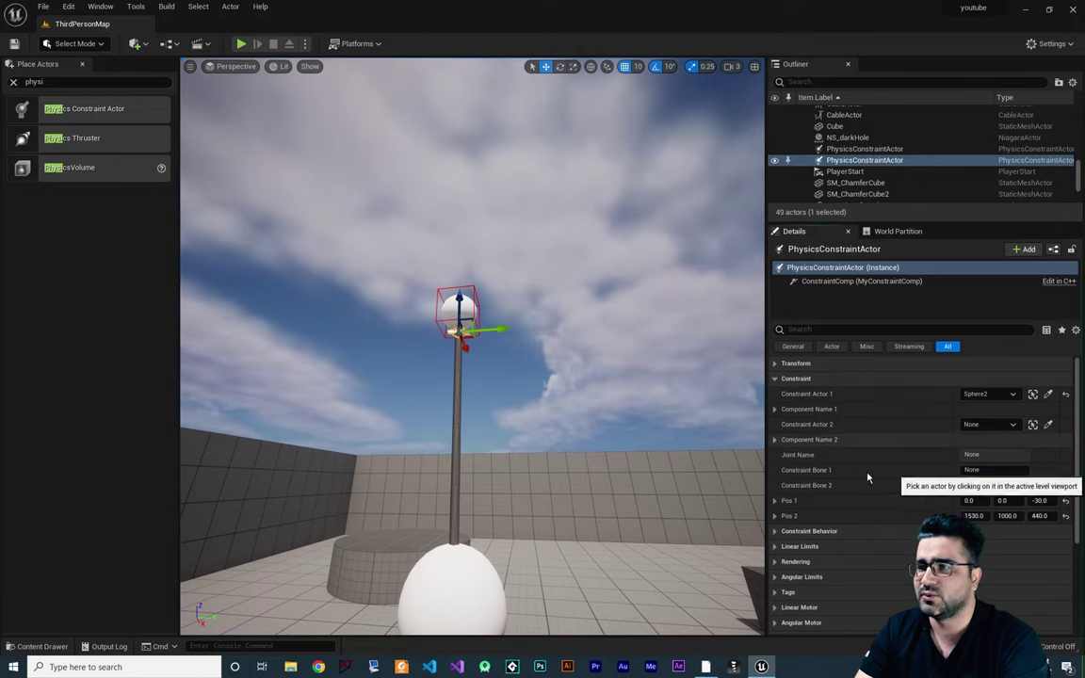
{"action": "left_click", "coordinate": [493, 580]}
{"action": "mouse_move", "coordinate": [577, 588]}
{"action": "right_mouse_down"}
{"action": "mouse_move", "coordinate": [594, 565]}
{"action": "mouse_move", "coordinate": [565, 586]}
{"action": "right_mouse_up"}
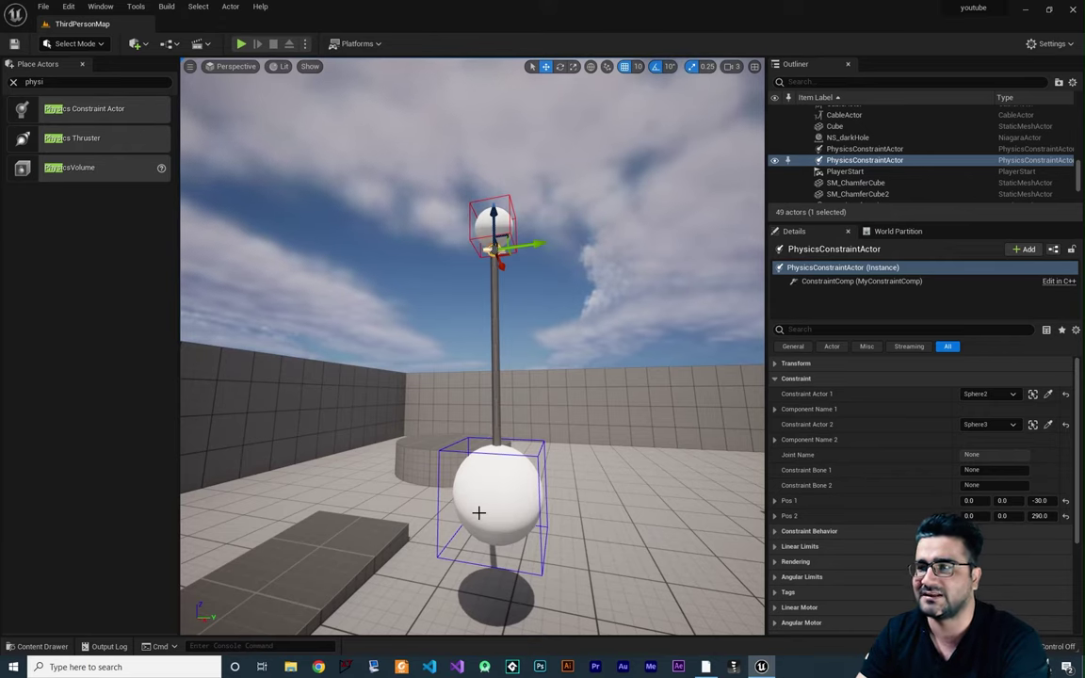
Step: Play the level, run the character into the hanging lower sphere to test the constraint, and stop the session
{"action": "left_click", "coordinate": [241, 43]}
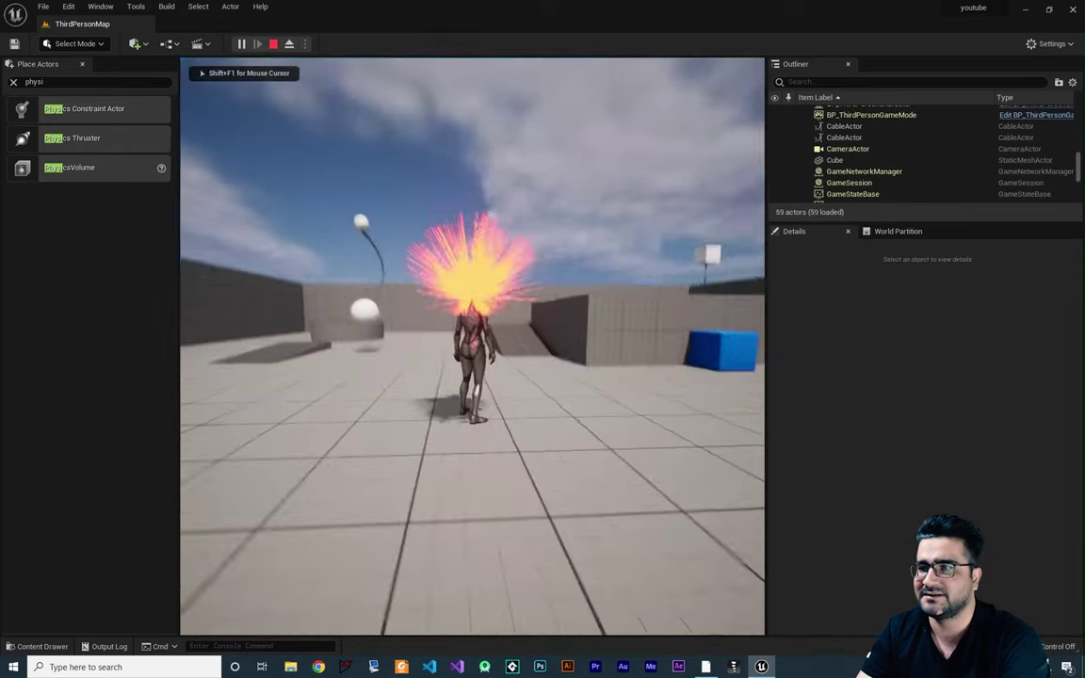
{"action": "key", "text": "w"}
{"action": "key", "text": "s"}
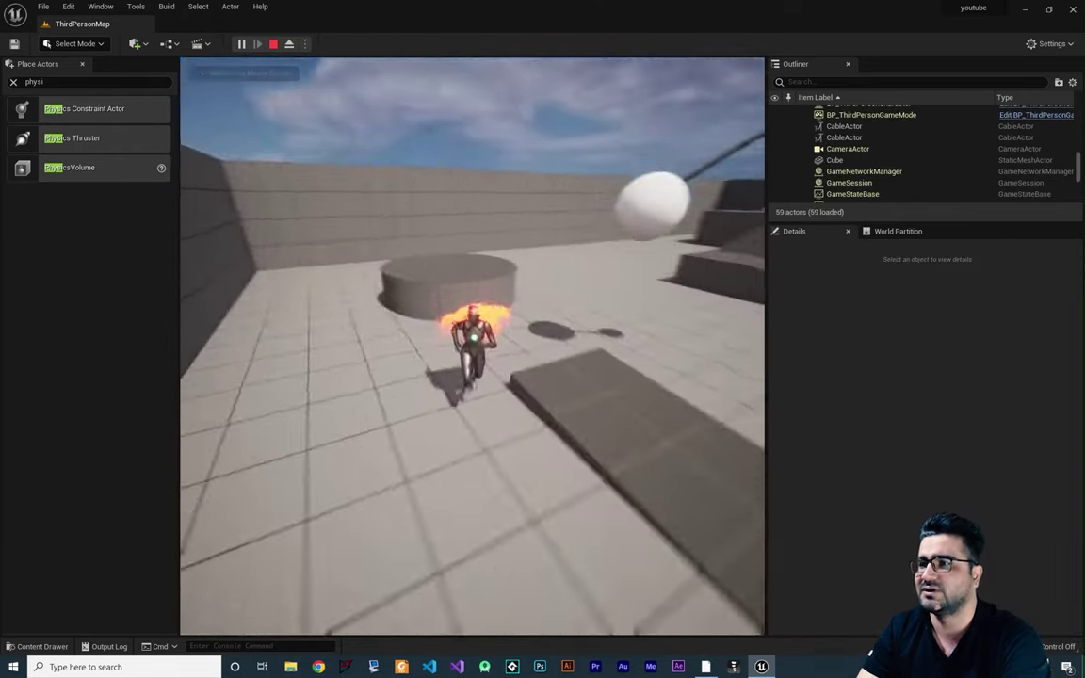
{"action": "key", "text": "d"}
{"action": "key", "text": "s"}
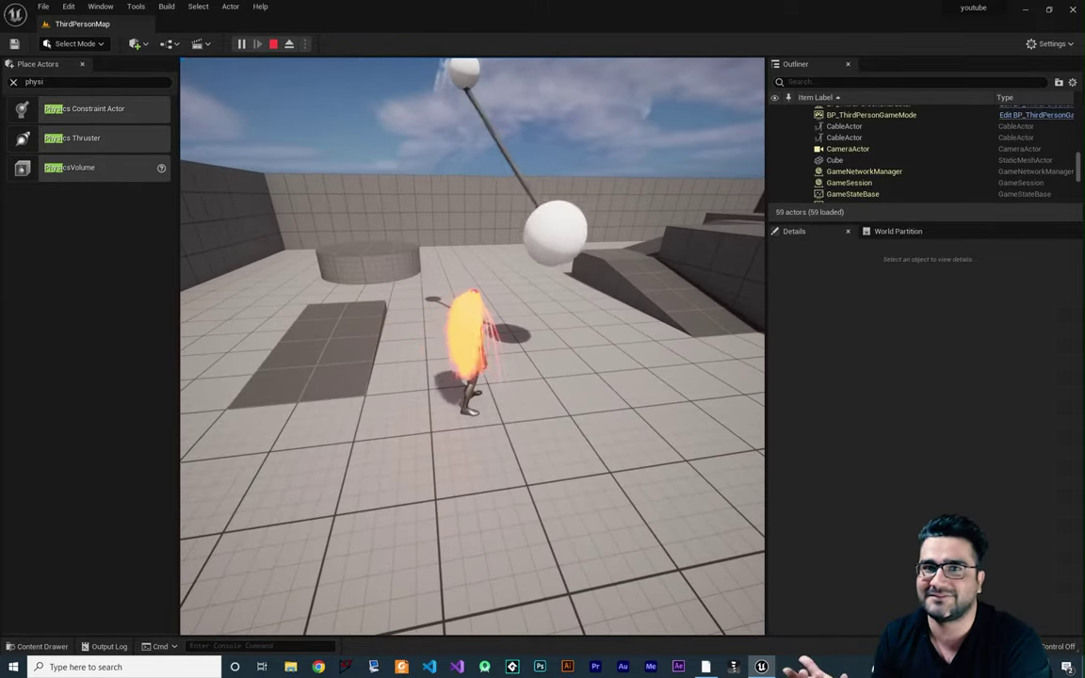
{"action": "key", "text": "Escape"}
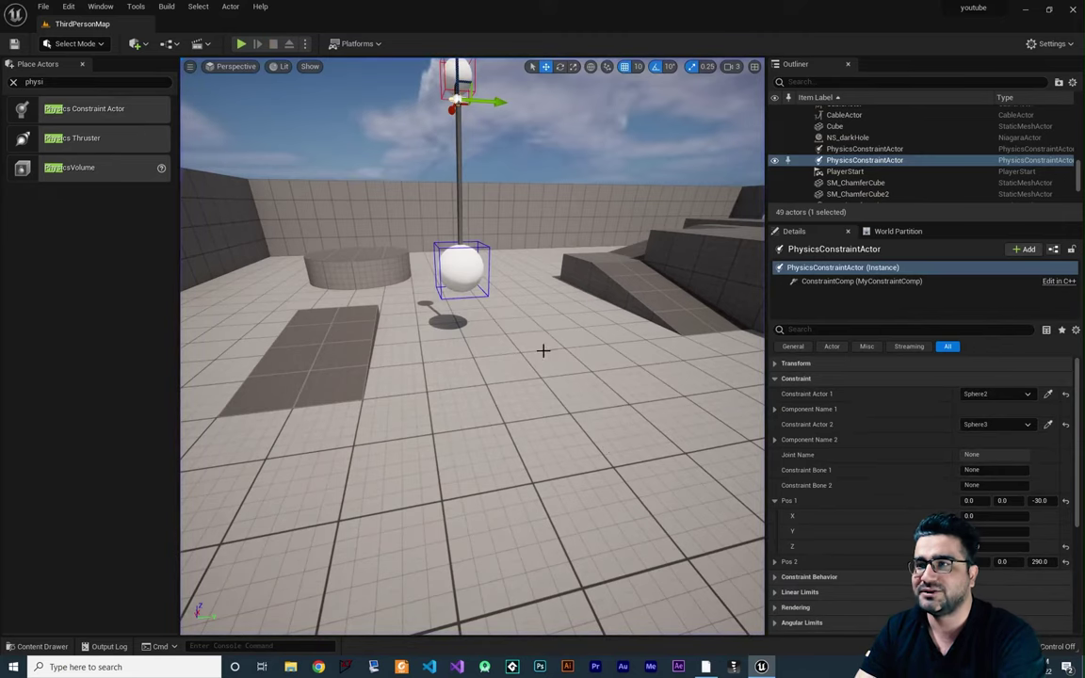
Step: In the constraint's linear limits, set Z Motion to Limited with a limit of 50
{"action": "key", "text": "w"}
{"action": "right_click_drag", "start_coordinate": [544, 351], "coordinate": [506, 306]}
{"action": "key", "text": "d"}
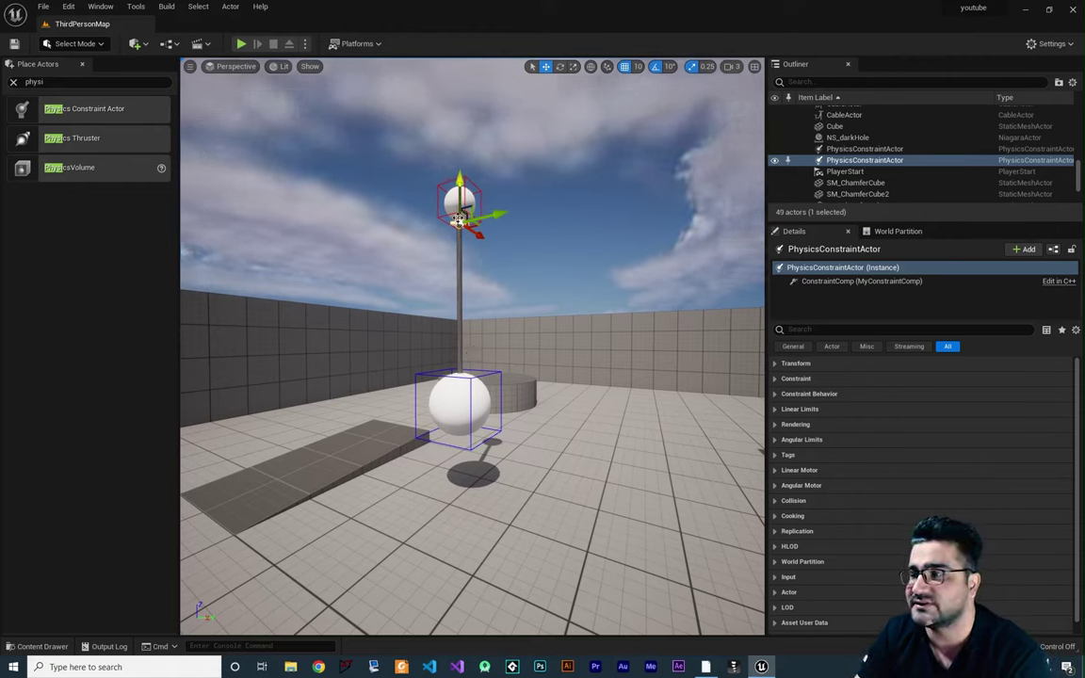
{"action": "left_click", "coordinate": [774, 410]}
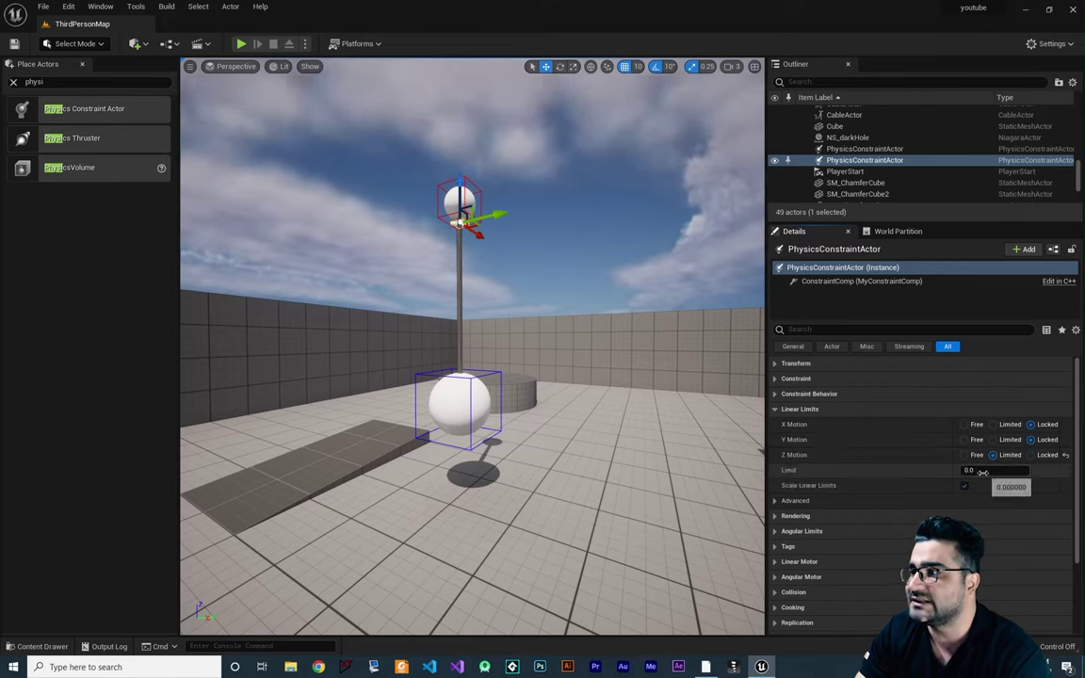
{"action": "type", "text": "50"}
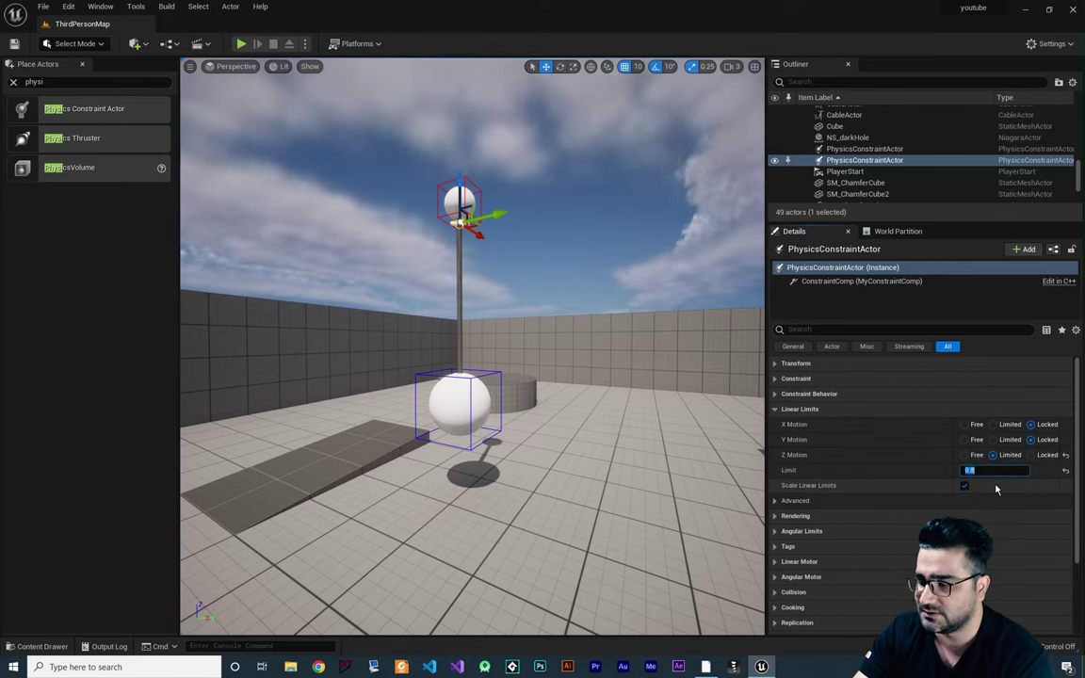
{"action": "key", "text": "Return"}
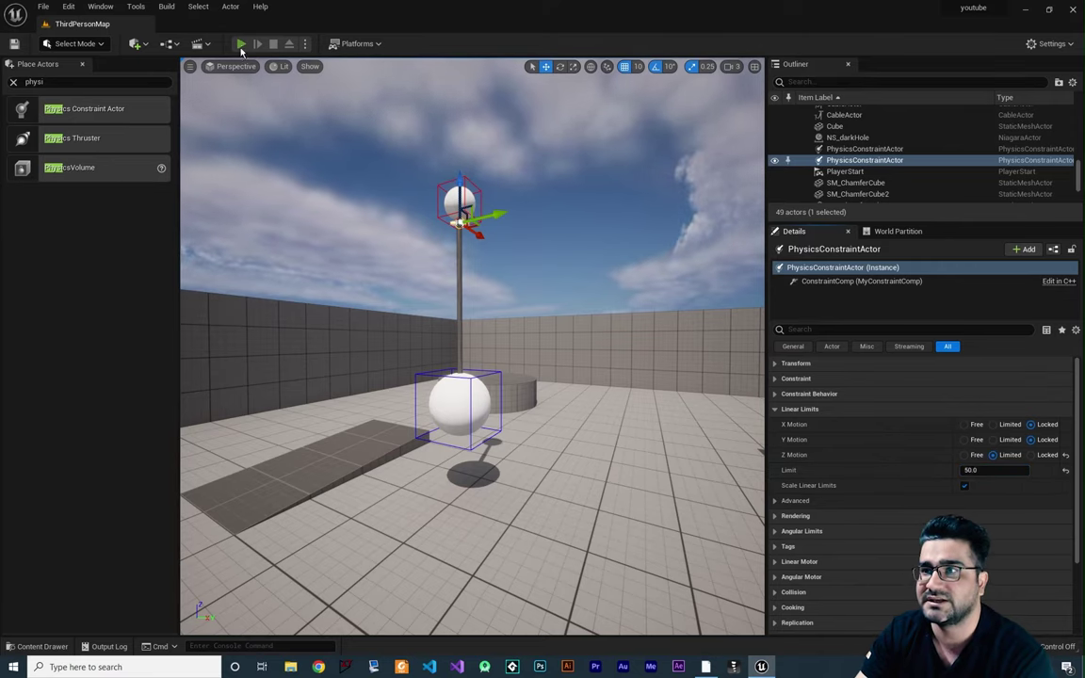
Step: Play-test the cable with the Z limit by pushing the lower sphere around with the character, and stop the session
{"action": "left_click", "coordinate": [241, 44]}
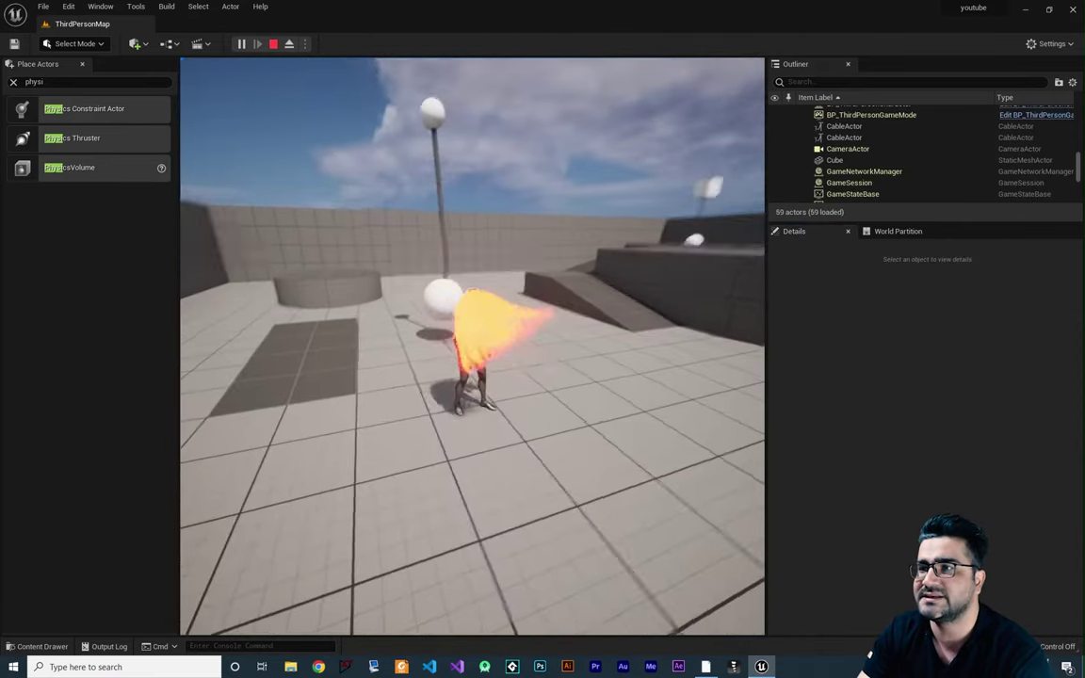
{"action": "key", "text": "Escape"}
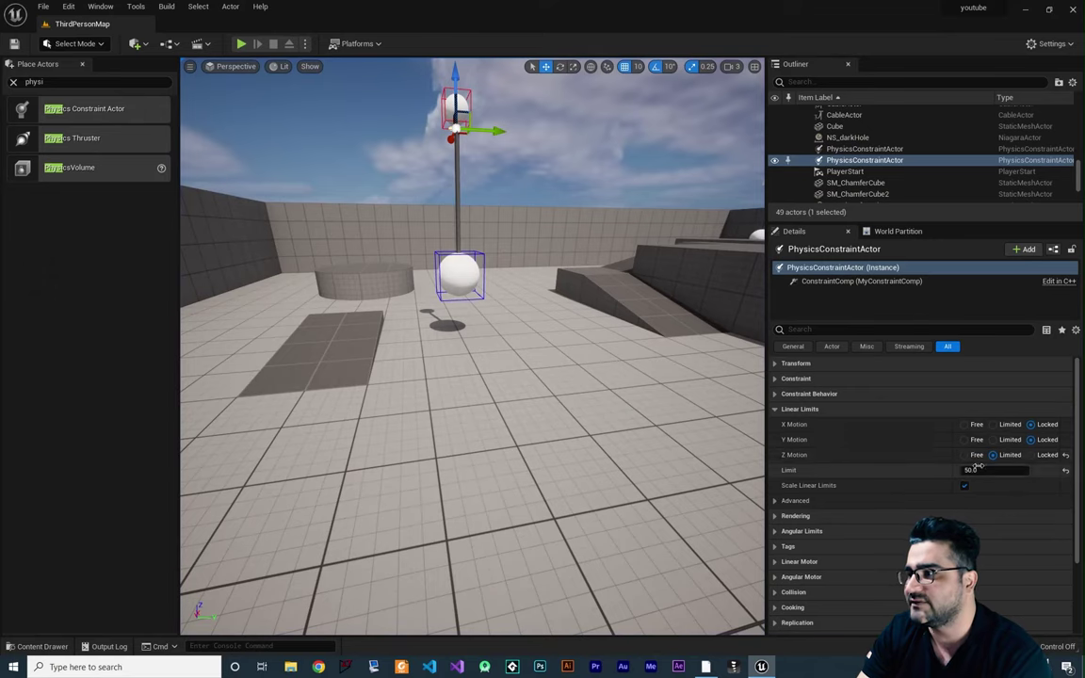
{"action": "left_click", "coordinate": [241, 43]}
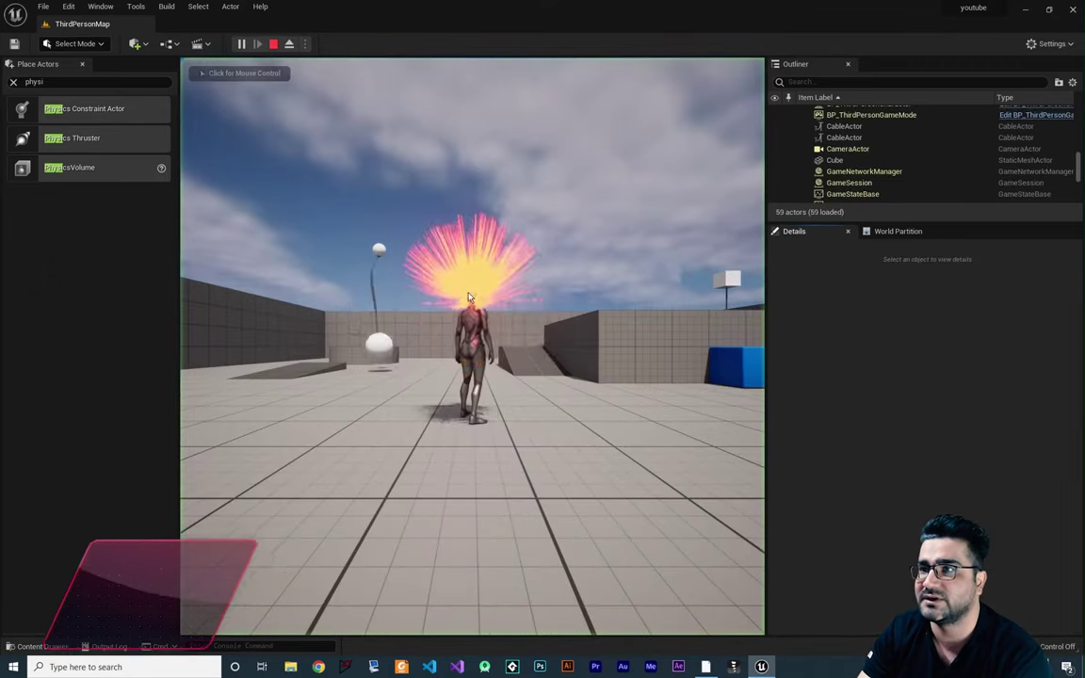
{"action": "key", "text": "w"}
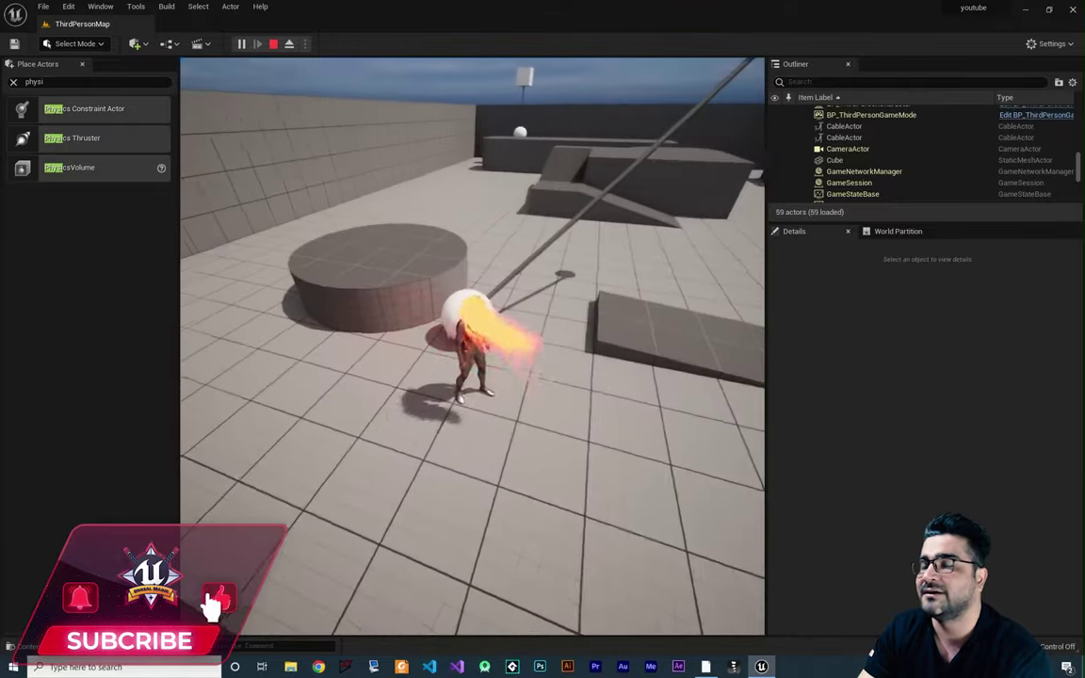
{"action": "key", "text": "w"}
{"action": "key", "text": "w"}
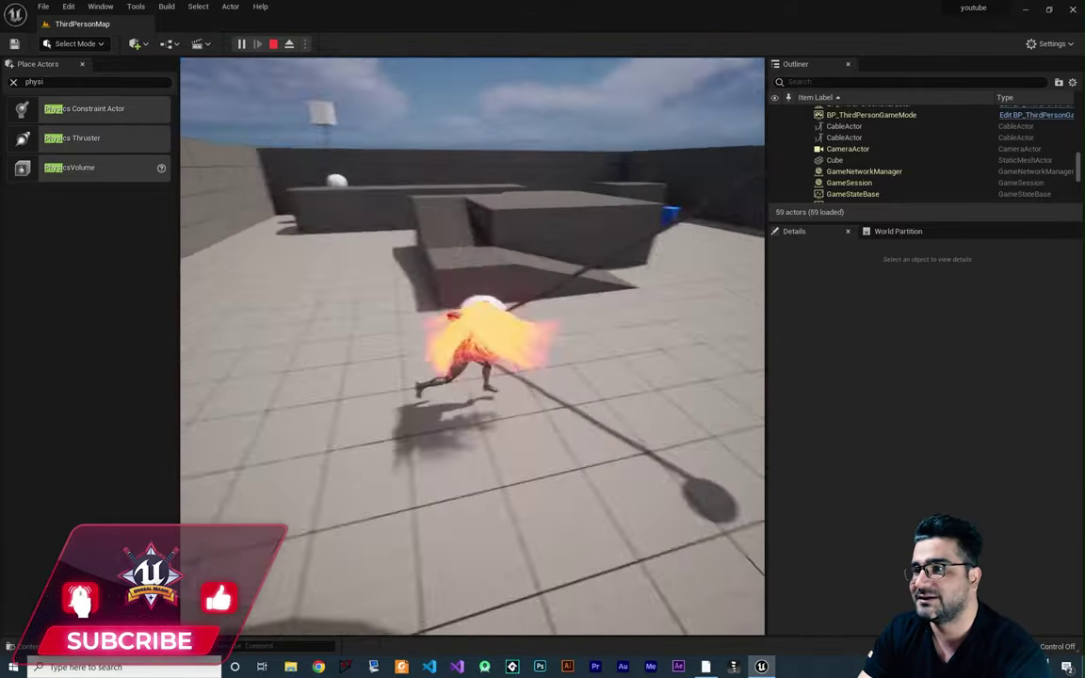
{"action": "key", "text": "w"}
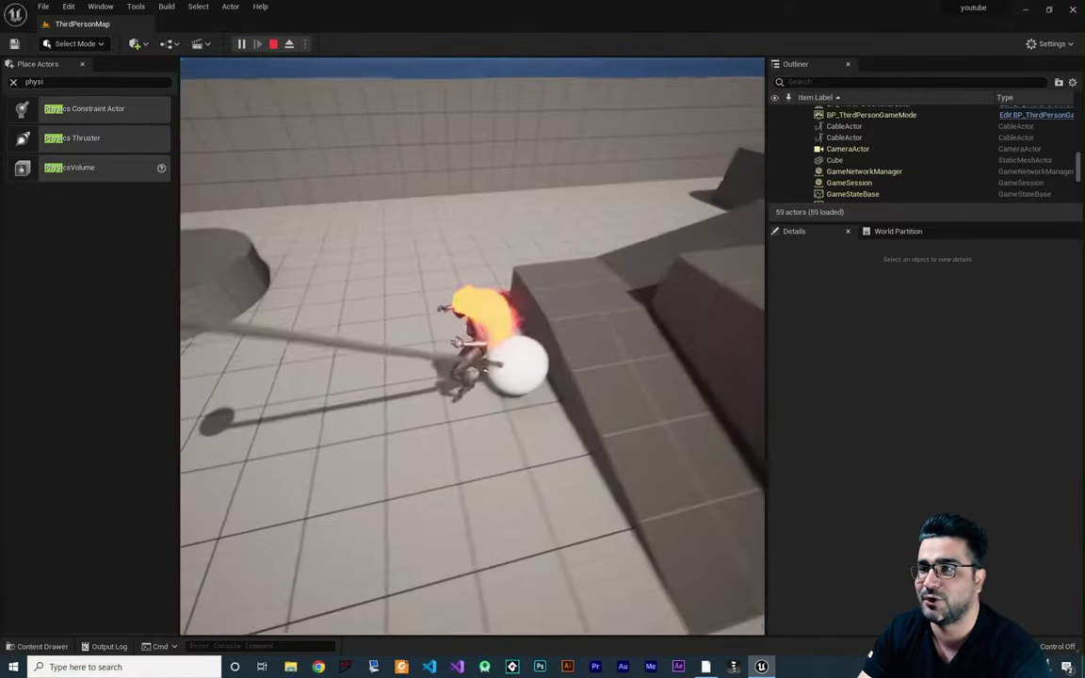
{"action": "key", "text": "w"}
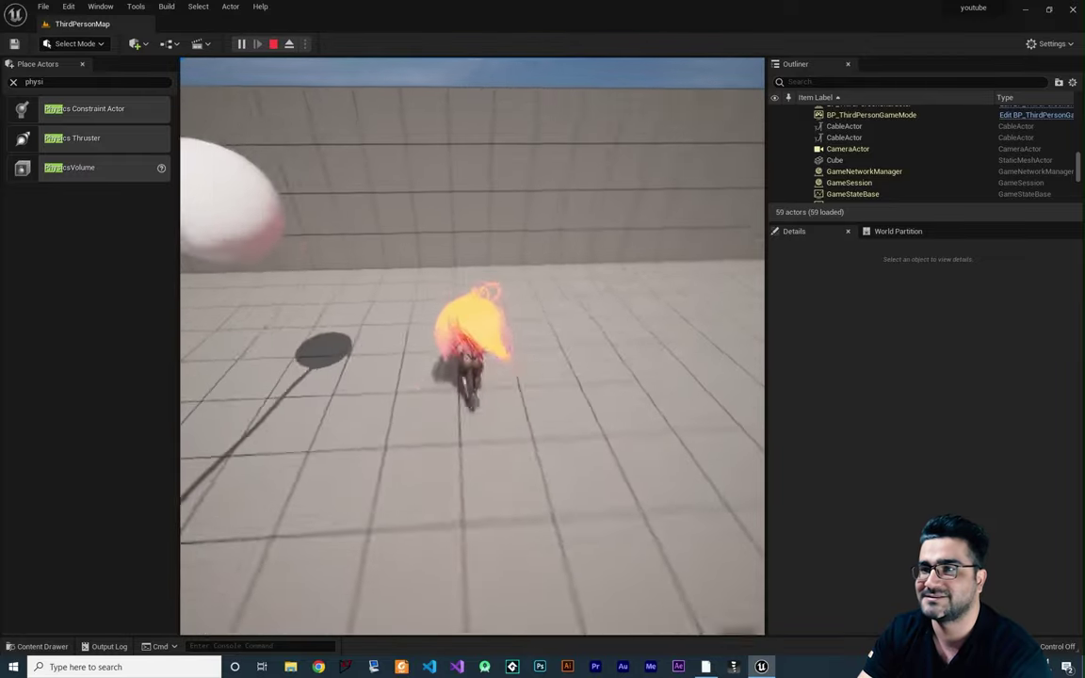
{"action": "key", "text": "w"}
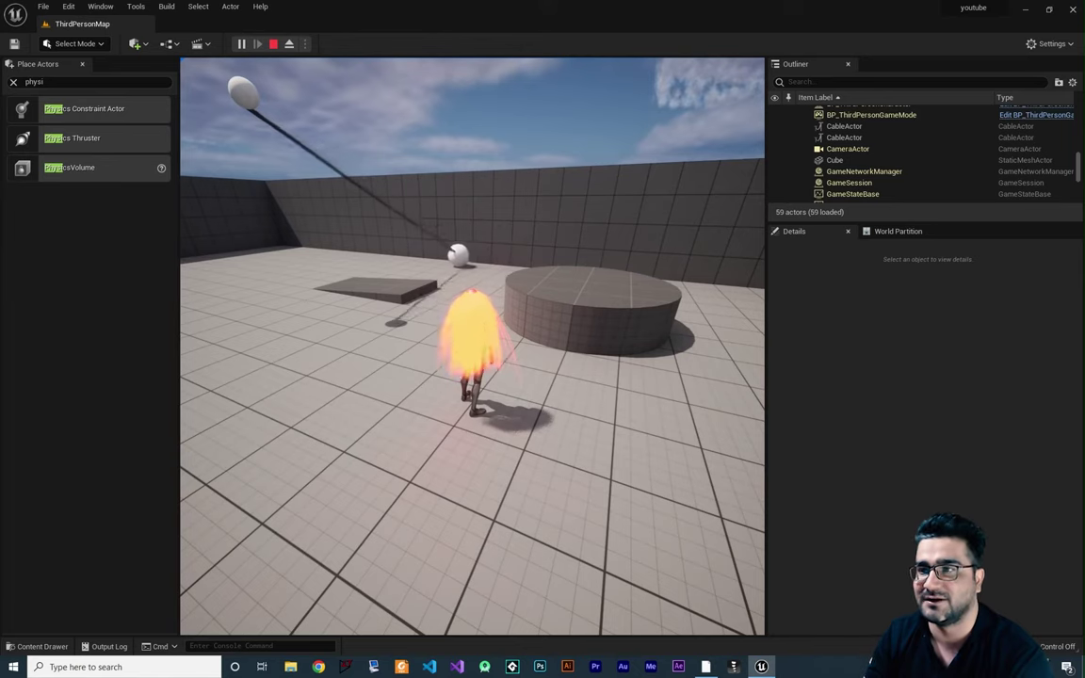
{"action": "key", "text": "Escape"}
Step: In the constraint's angular limits, set Swing 1 Motion, Swing 2 Motion and Twist Motion to Locked
{"action": "key", "text": "f"}
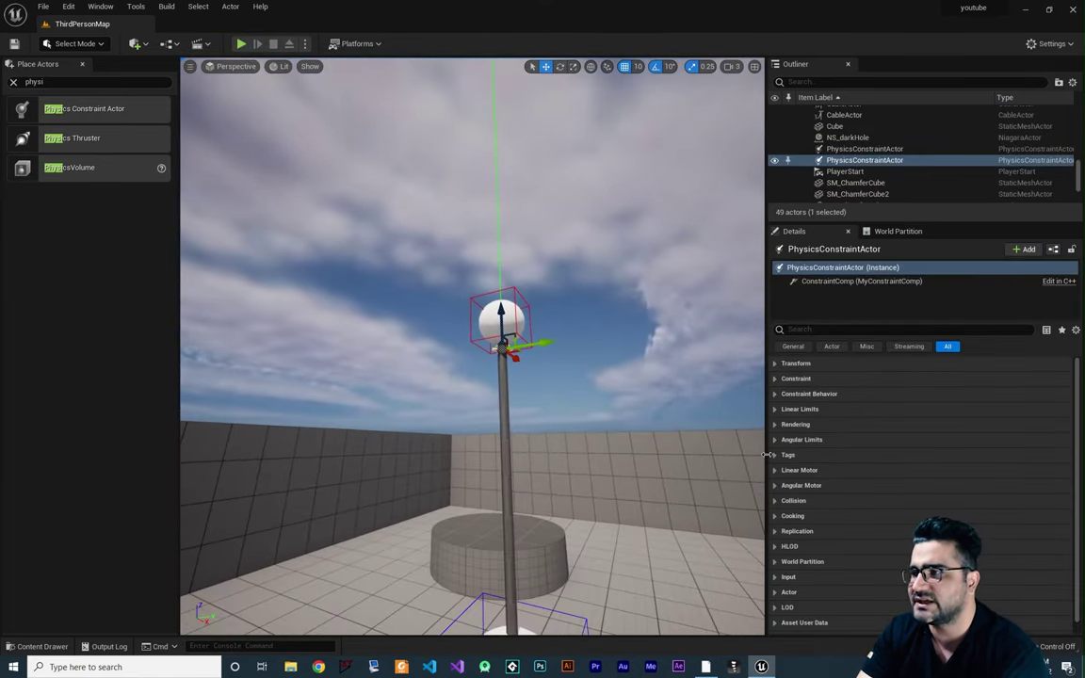
{"action": "left_click", "coordinate": [776, 440]}
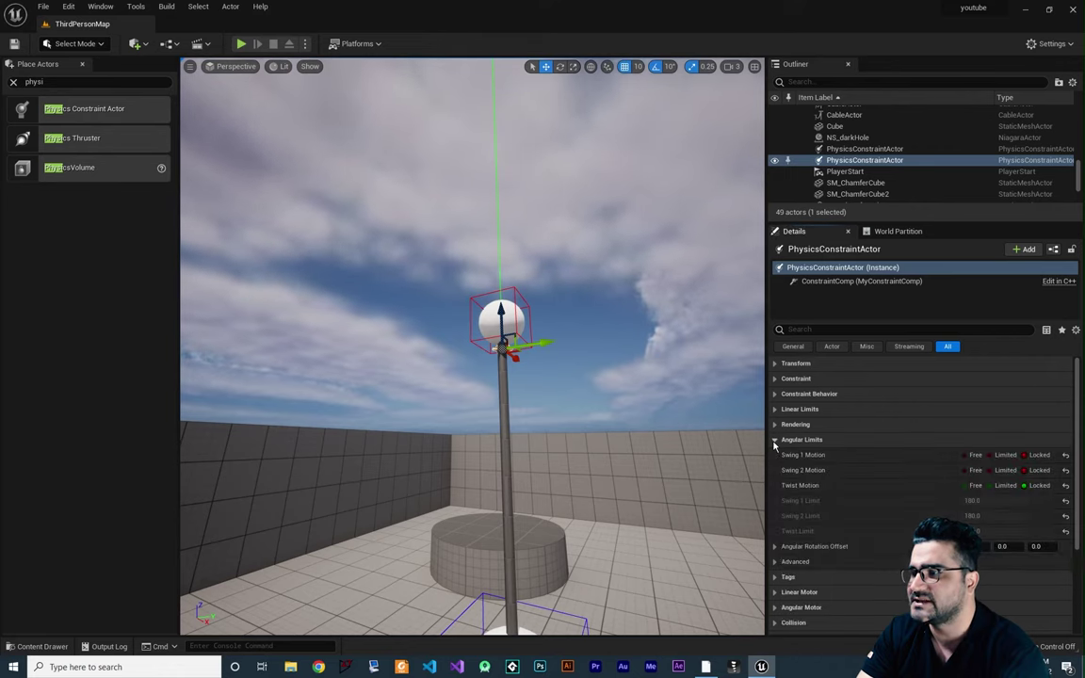
{"action": "left_click", "coordinate": [775, 441]}
{"action": "left_click", "coordinate": [778, 441]}
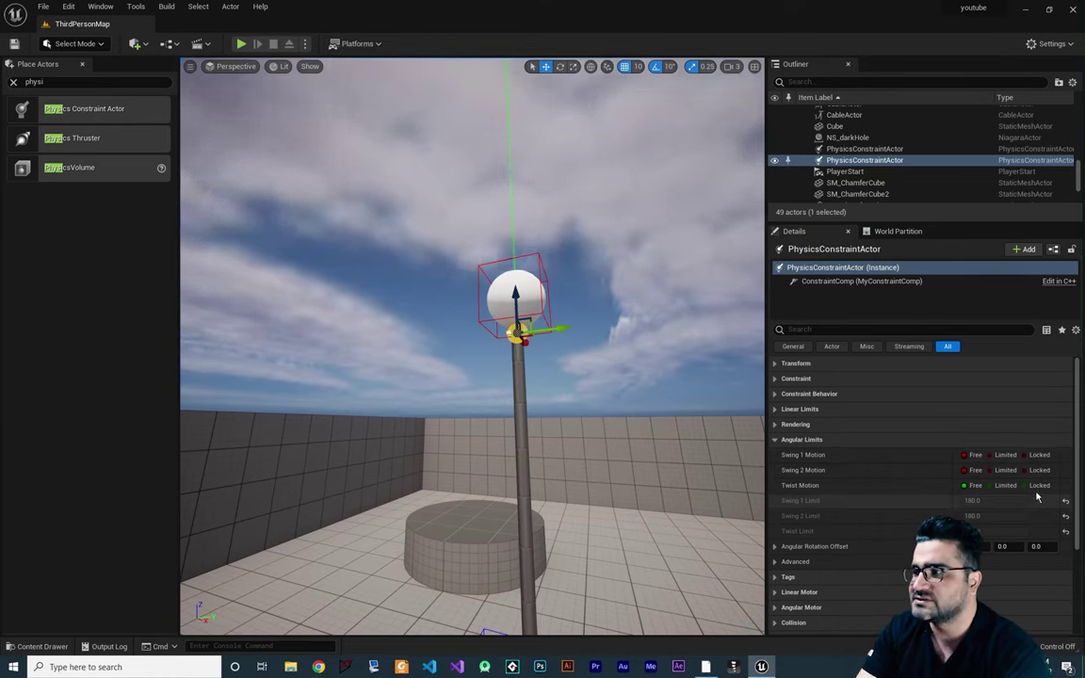
{"action": "left_click", "coordinate": [1037, 485]}
{"action": "left_click", "coordinate": [1037, 470]}
{"action": "left_click", "coordinate": [1036, 455]}
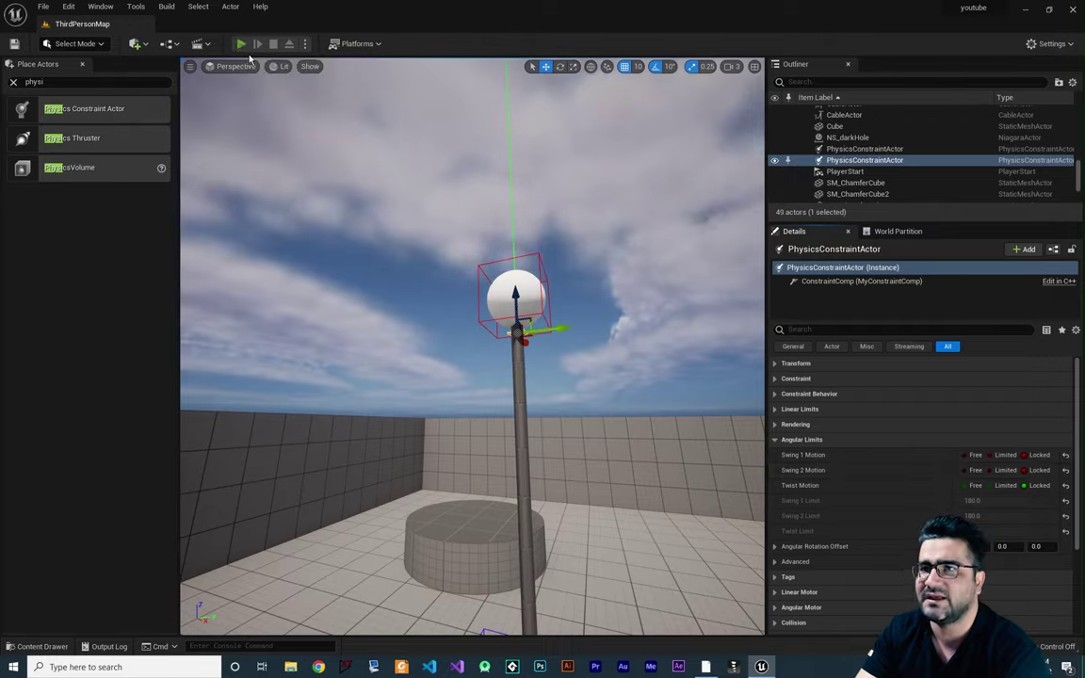
Step: Play the level, walk the character against the lower sphere to test the locked angular motion, and stop the session
{"action": "left_click", "coordinate": [242, 43]}
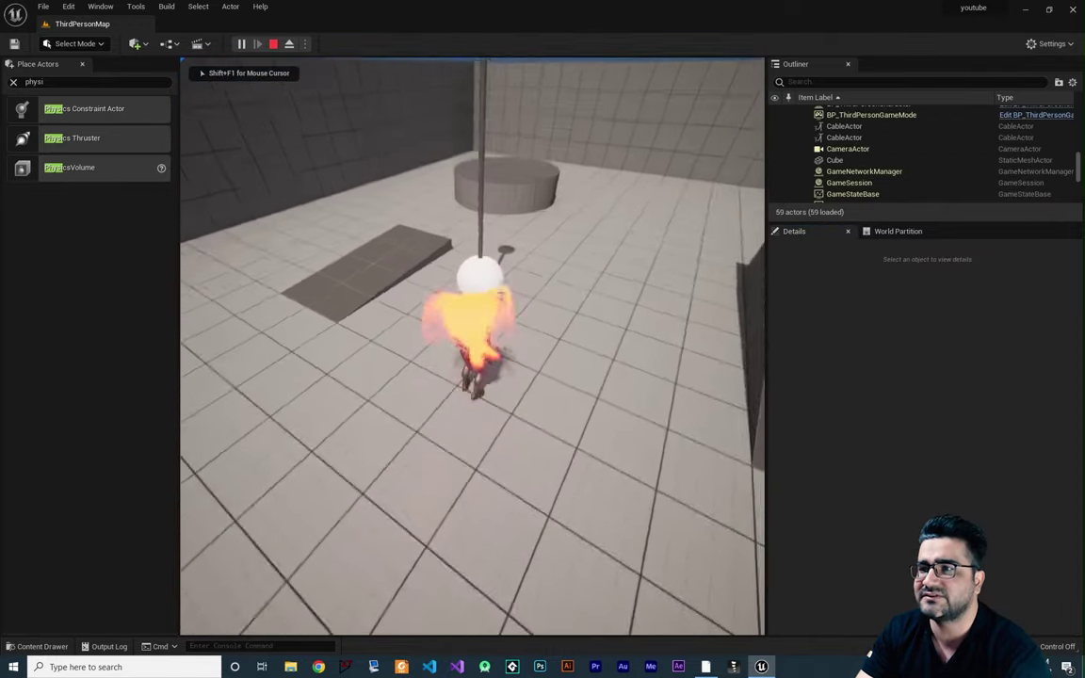
{"action": "key", "text": "w"}
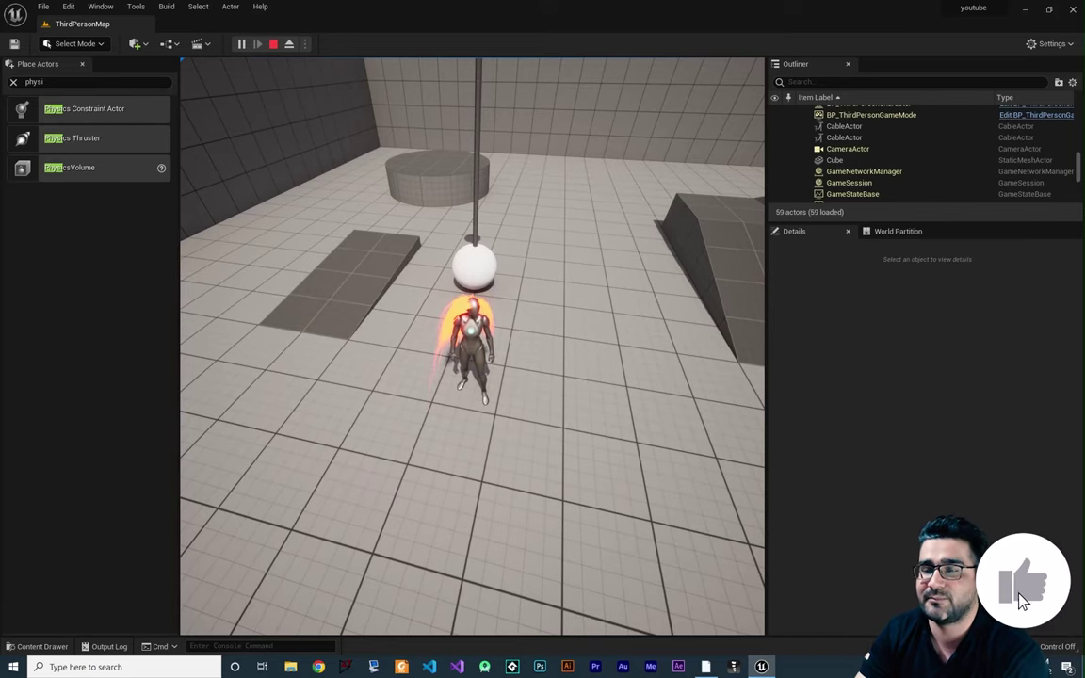
{"action": "key", "text": "Escape"}
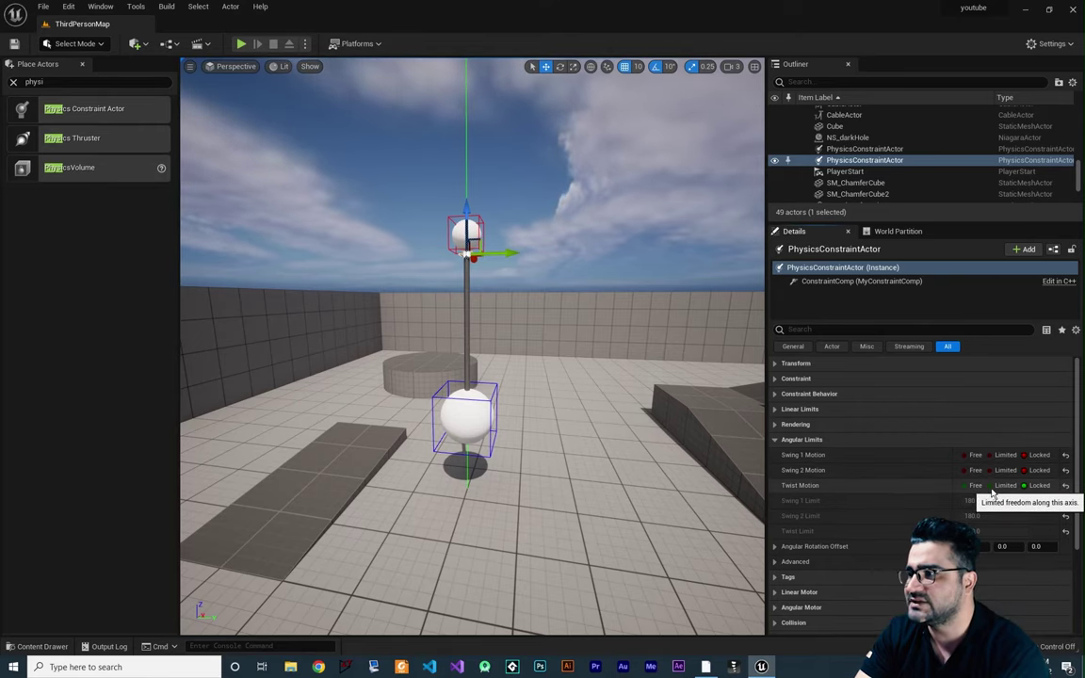
Step: Set the constraint's Twist Motion to Limited and inspect its limit shape at the cable's start
{"action": "key", "text": "f"}
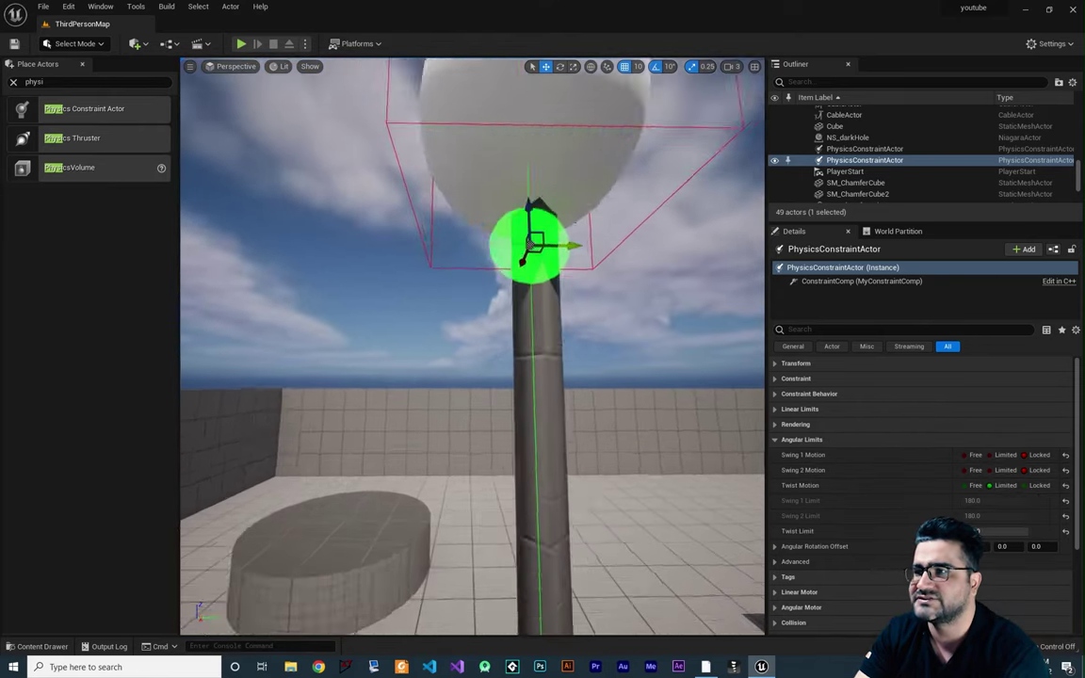
{"action": "right_click_drag", "start_coordinate": [618, 377], "coordinate": [618, 377]}
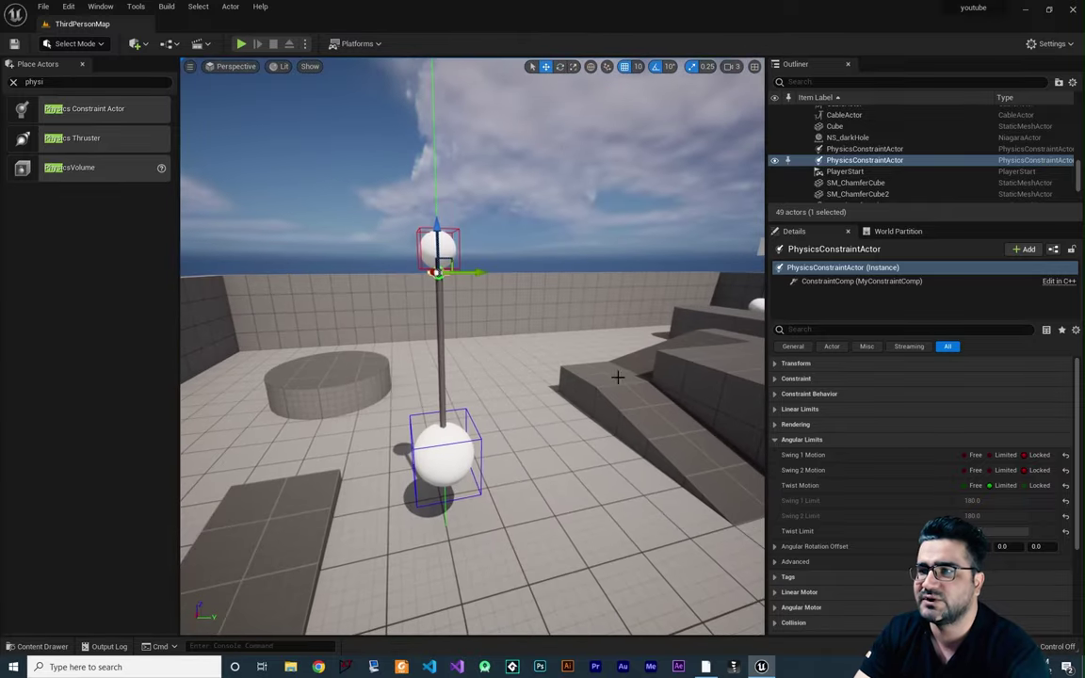
{"action": "right_click_drag", "start_coordinate": [517, 372], "coordinate": [499, 374]}
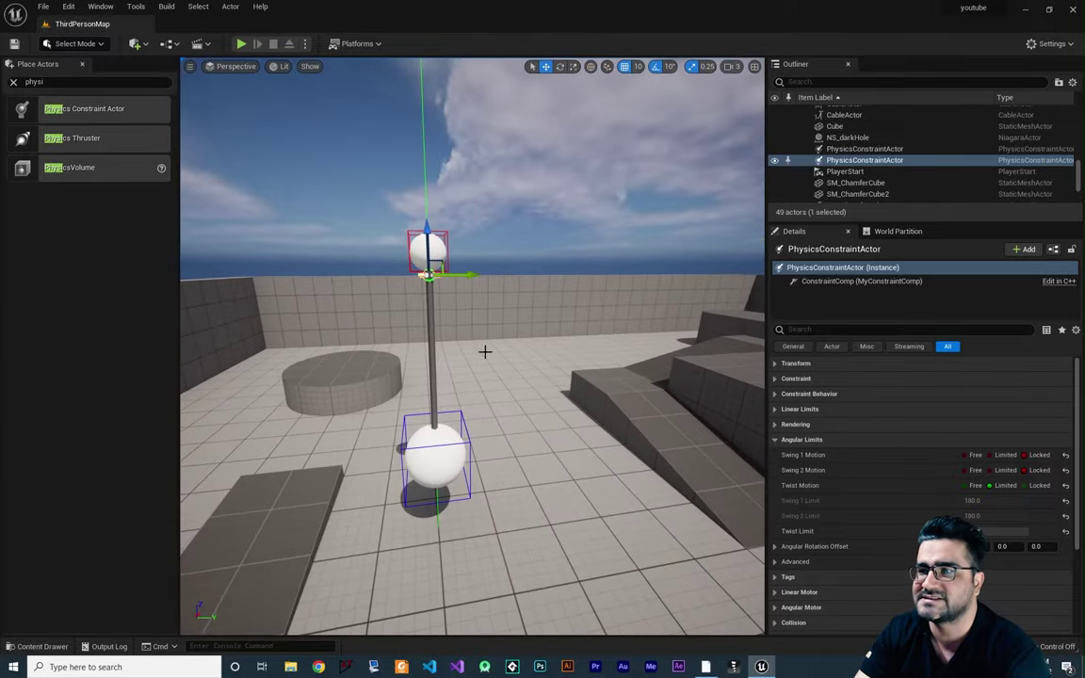
Step: Play the level, push the lower sphere around with the character to test the limited twist motion, and stop the session
{"action": "left_click", "coordinate": [241, 43]}
{"action": "key", "text": "w"}
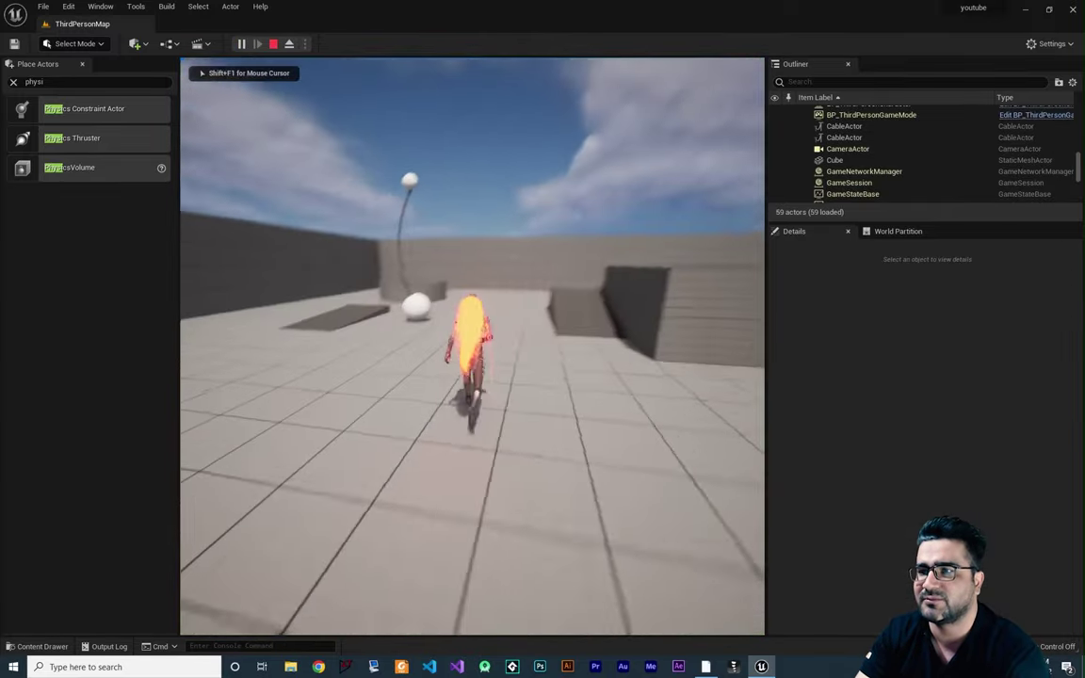
{"action": "key", "text": "w"}
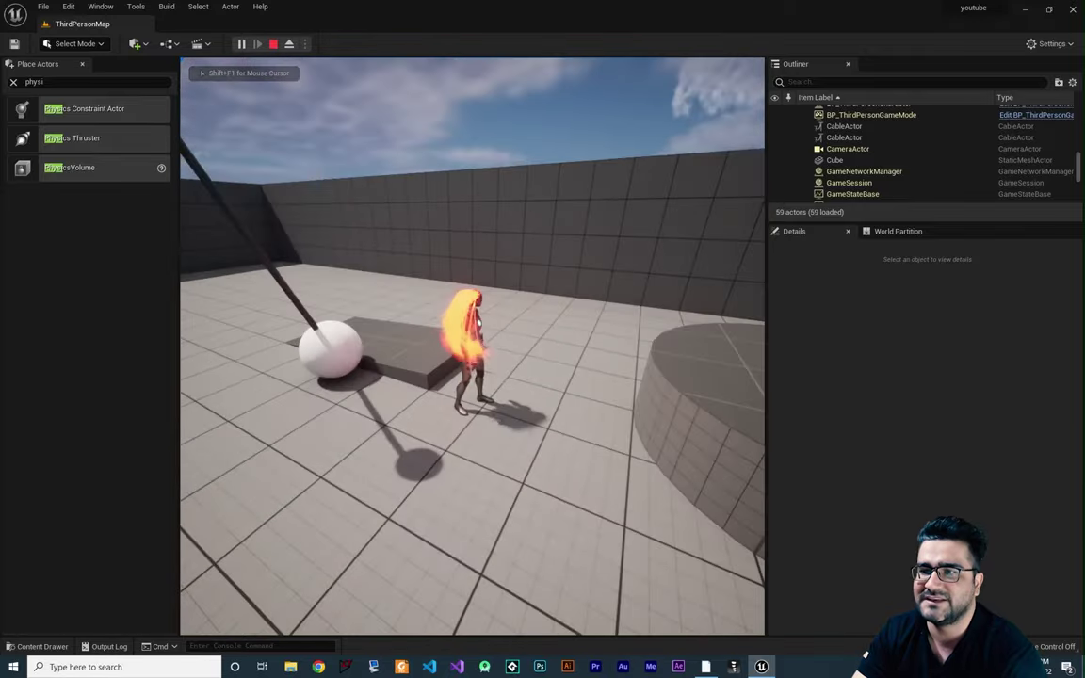
{"action": "key", "text": "d"}
{"action": "key", "text": "w"}
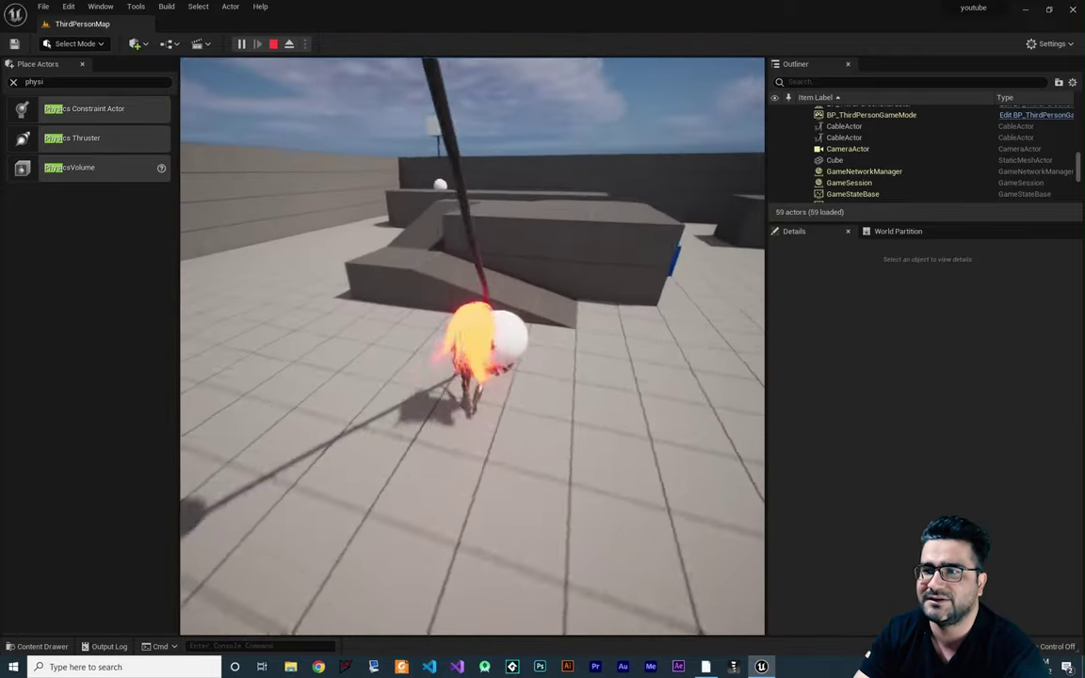
{"action": "key", "text": "w"}
{"action": "key", "text": "d"}
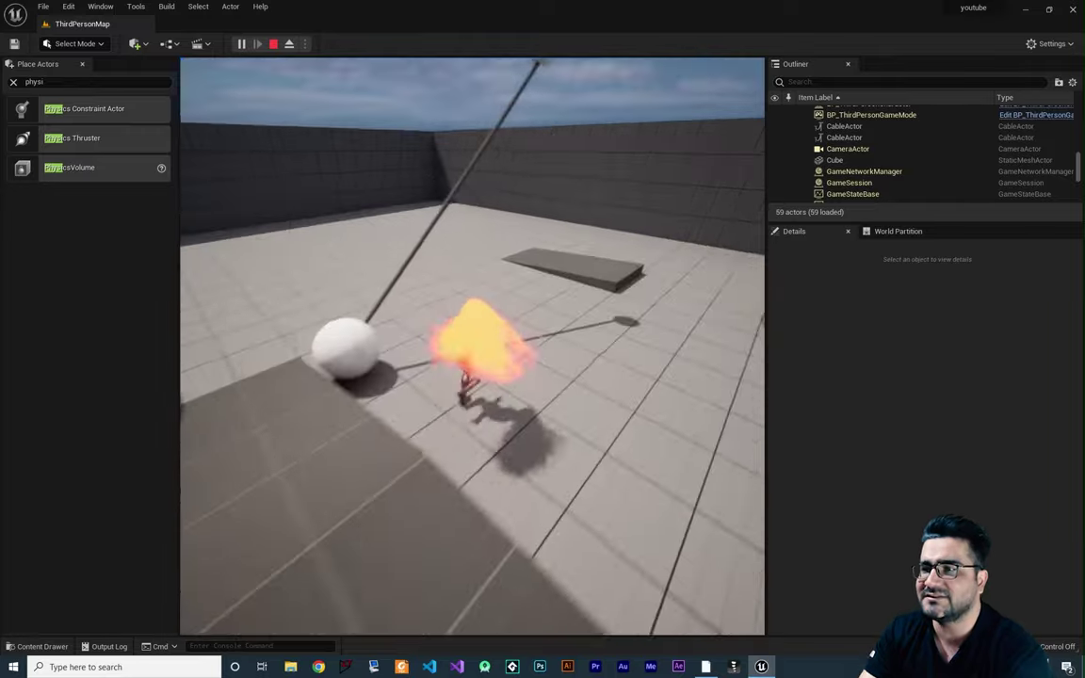
{"action": "key", "text": "w"}
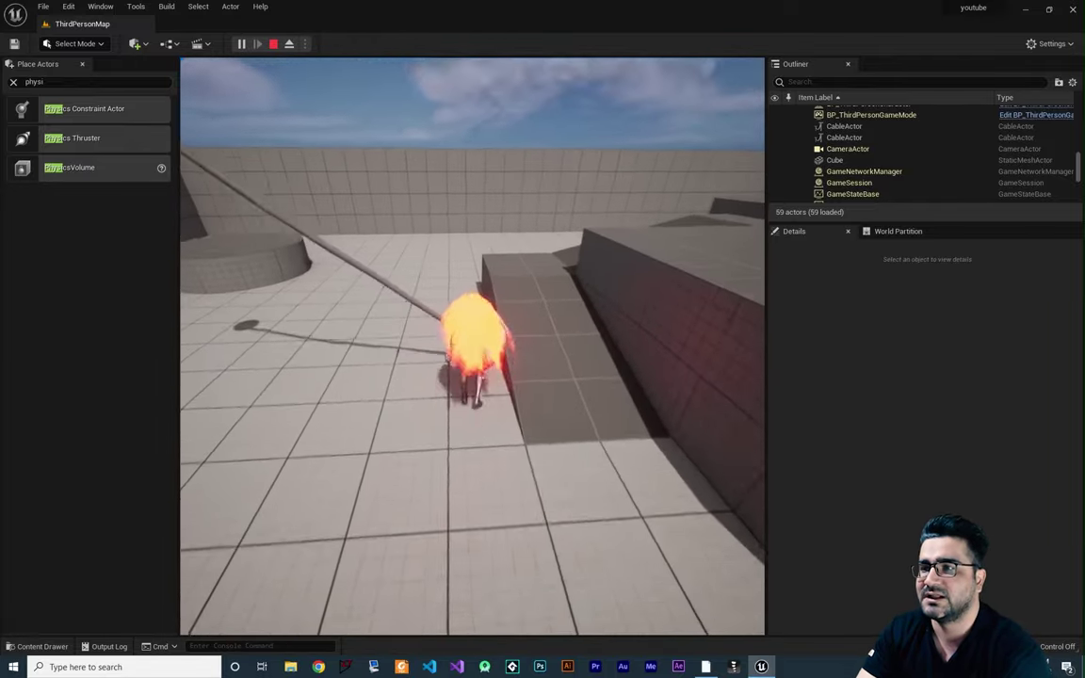
{"action": "key", "text": "a"}
{"action": "key", "text": "w"}
{"action": "key", "text": "w"}
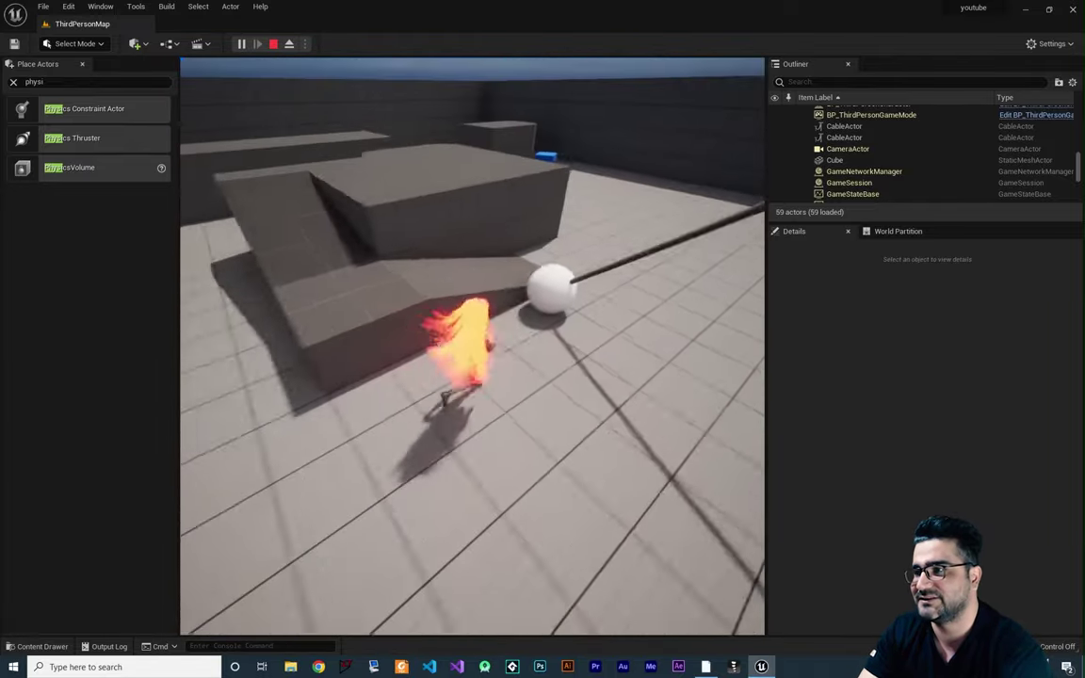
{"action": "key", "text": "Escape"}
Step: In the physics constraint's linear limits, set Z Motion to Locked
{"action": "right_click_drag", "start_coordinate": [562, 371], "coordinate": [518, 325]}
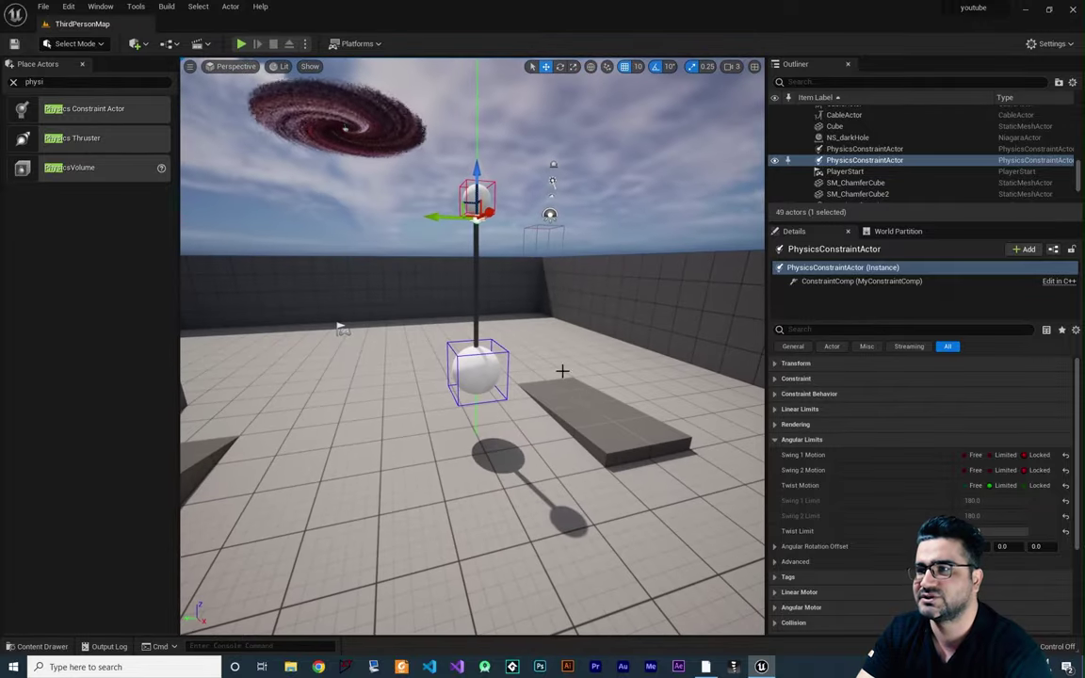
{"action": "left_click", "coordinate": [775, 410]}
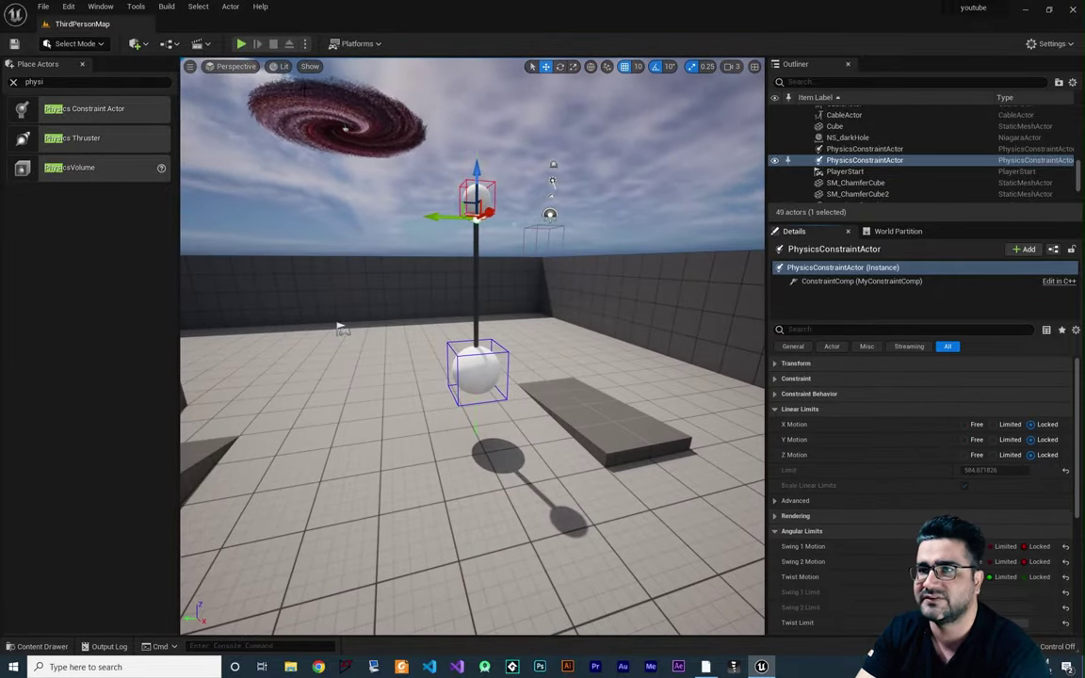
Step: Play-test the cable with all linear motion locked by running the character around the hanging sphere, and stop the session
{"action": "left_click", "coordinate": [241, 44]}
{"action": "key", "text": "w"}
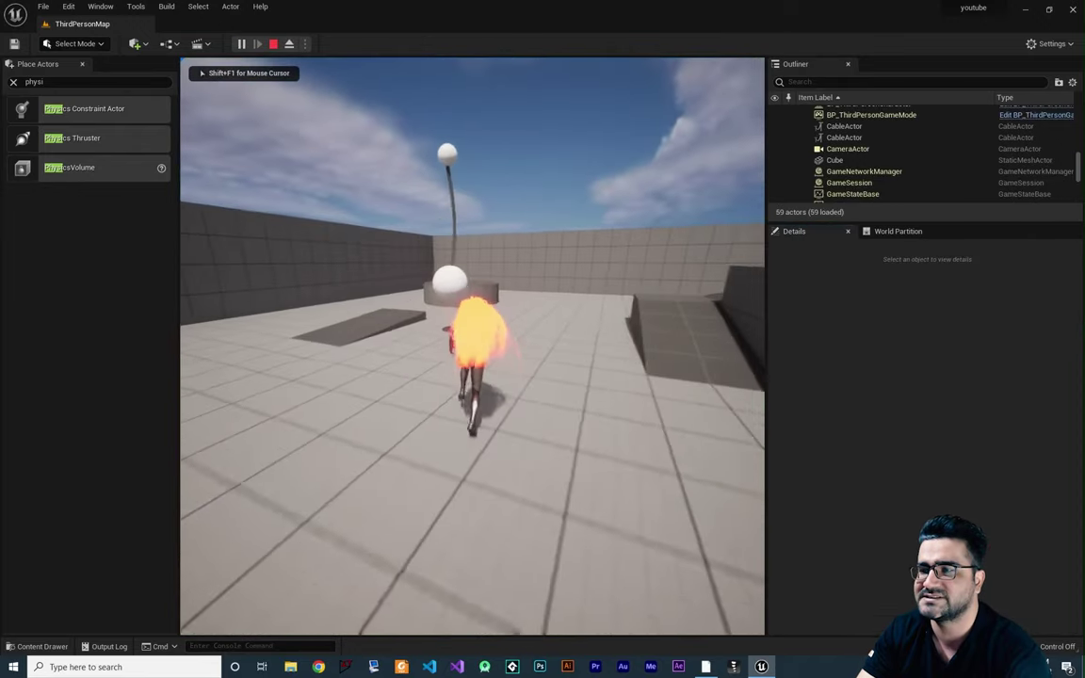
{"action": "key", "text": "d"}
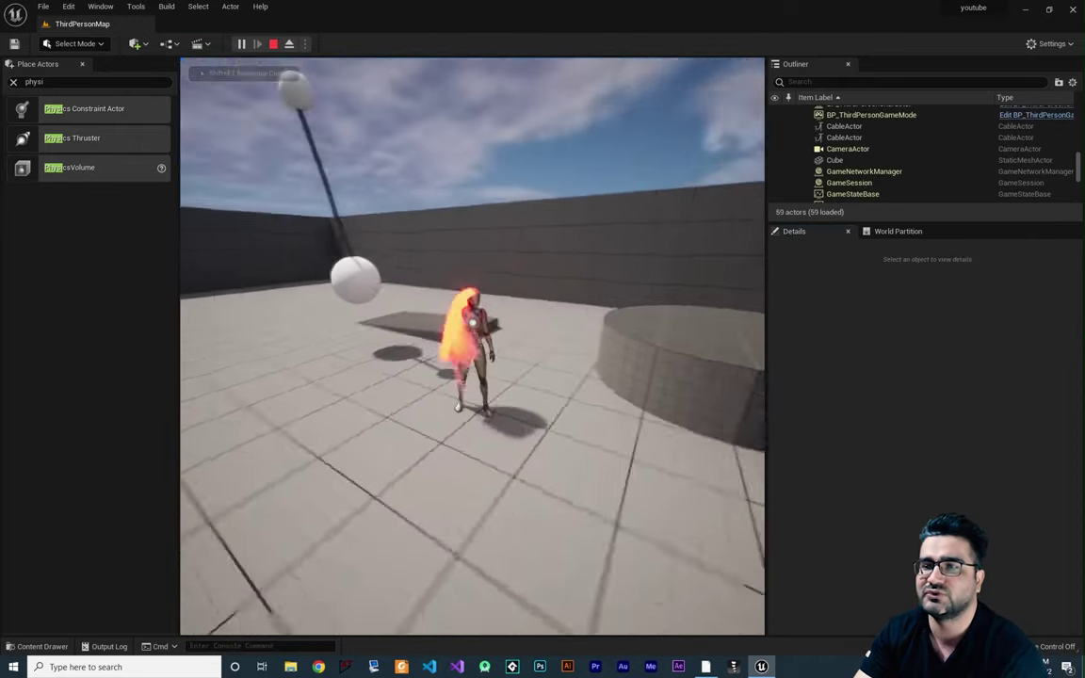
{"action": "key", "text": "w"}
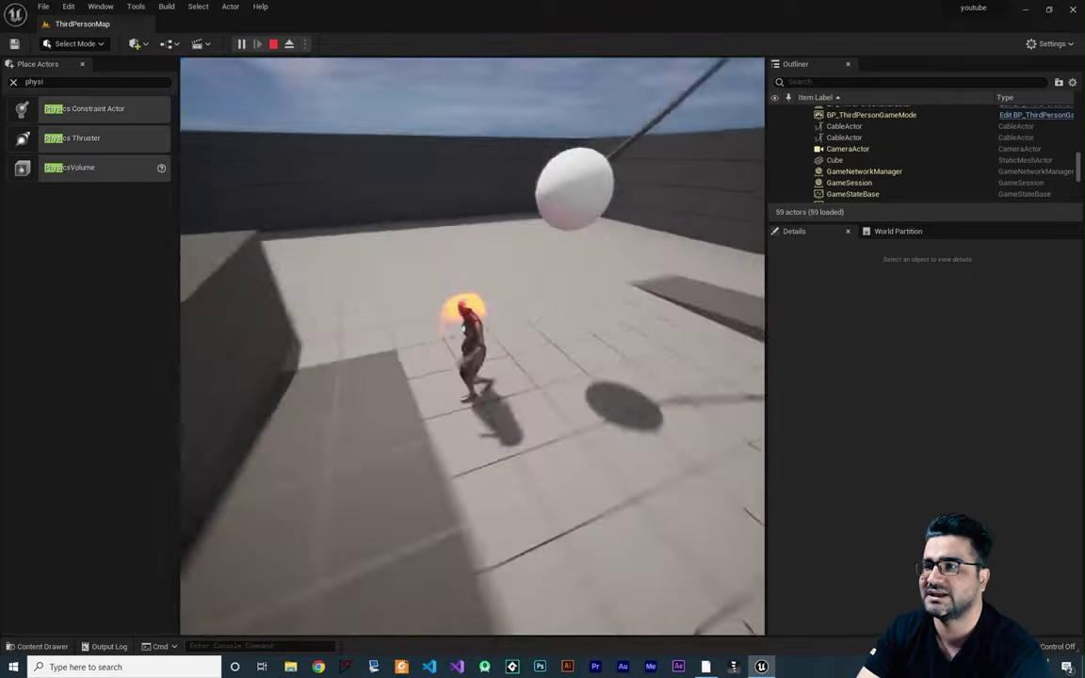
{"action": "key", "text": "Escape"}
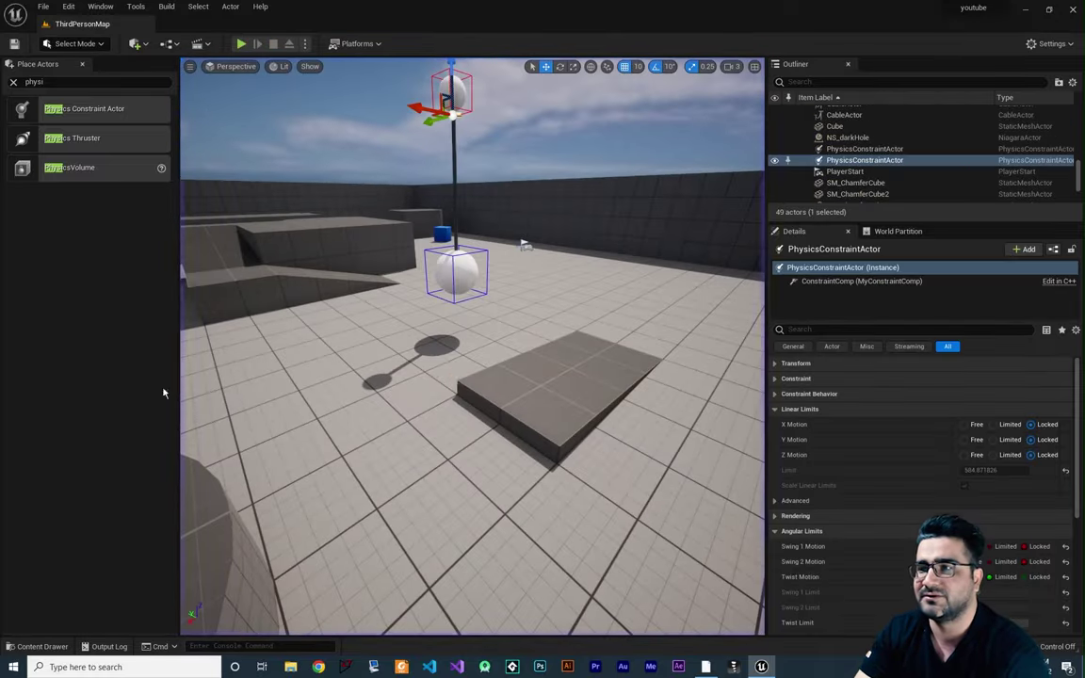